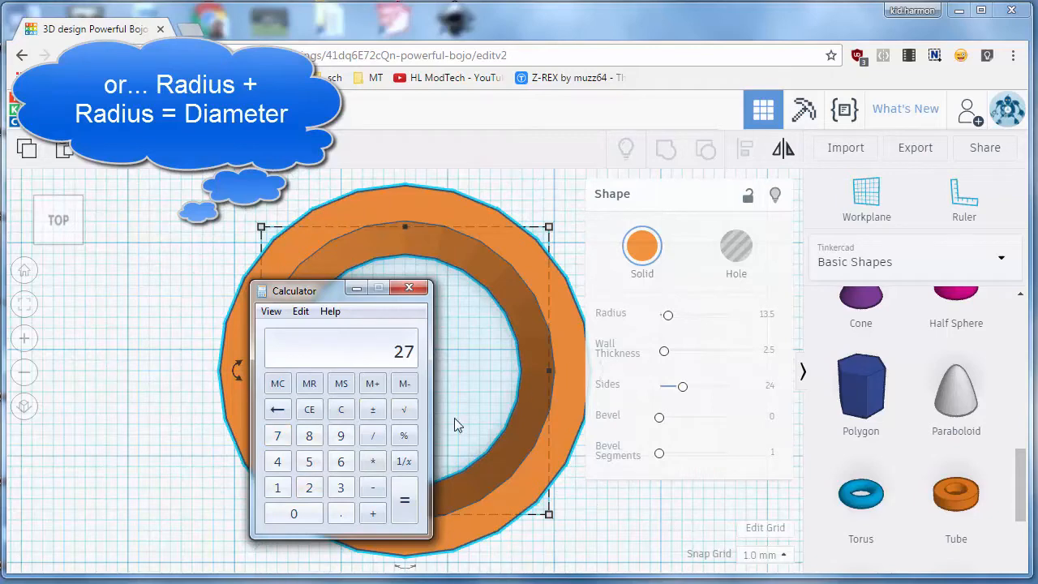
# Calculate the tube's wall thickness by subtracting 22.3 from 27 and dividing the difference by 2
pyautogui.click(372, 489)
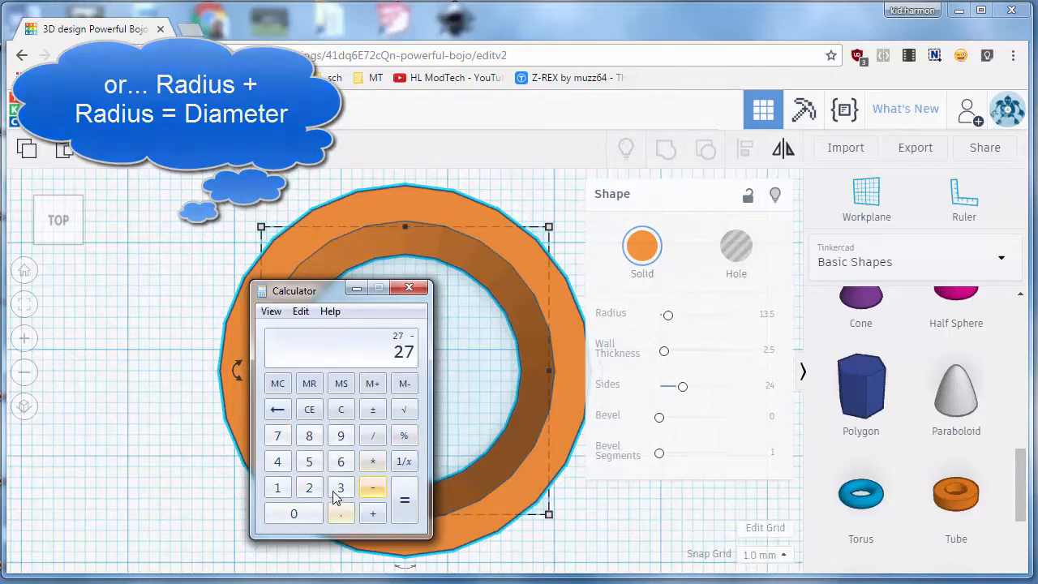
pyautogui.doubleClick(309, 488)
pyautogui.click(341, 514)
pyautogui.click(340, 488)
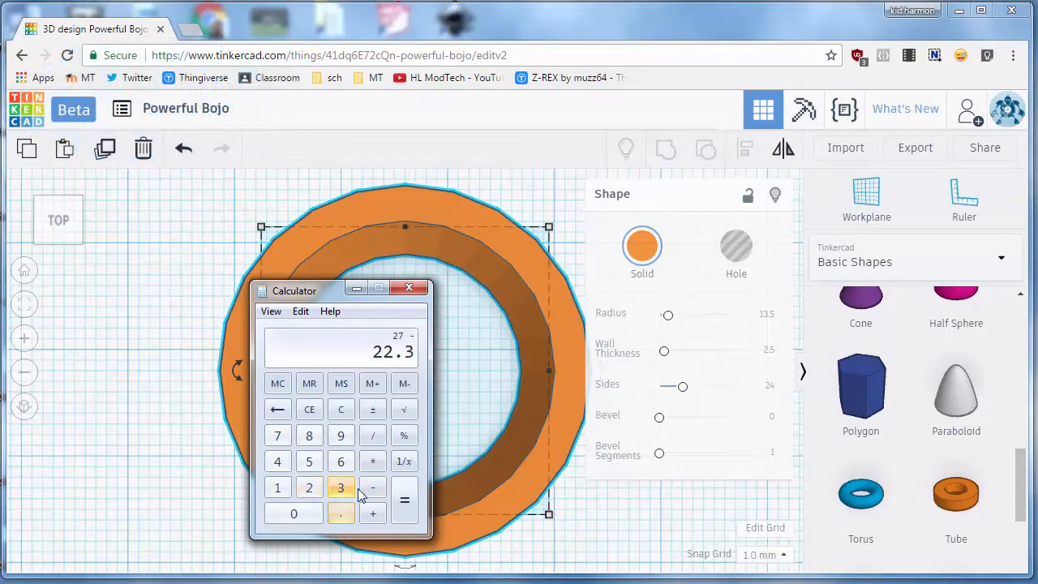
pyautogui.click(403, 503)
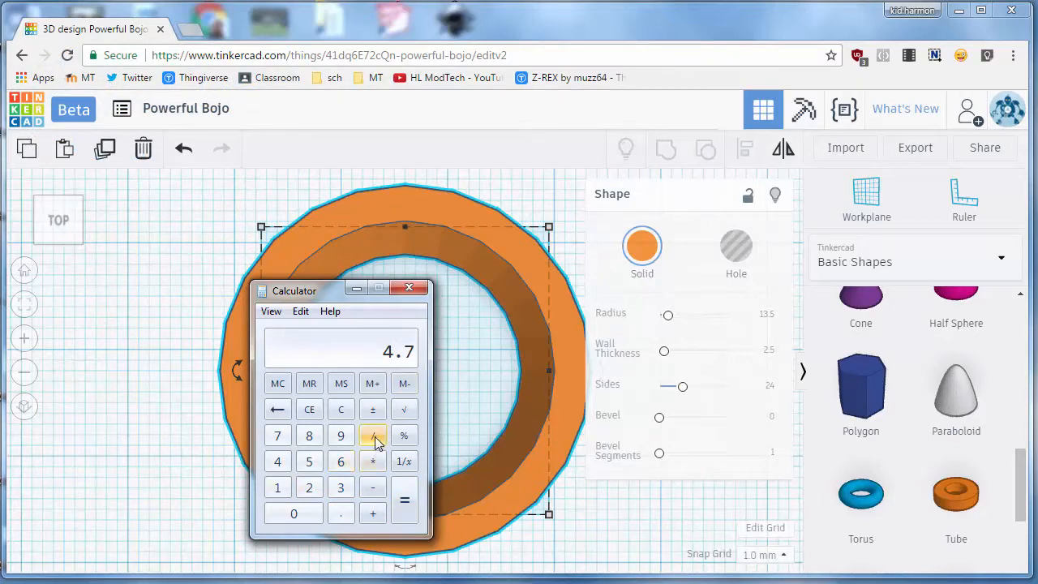
pyautogui.click(311, 487)
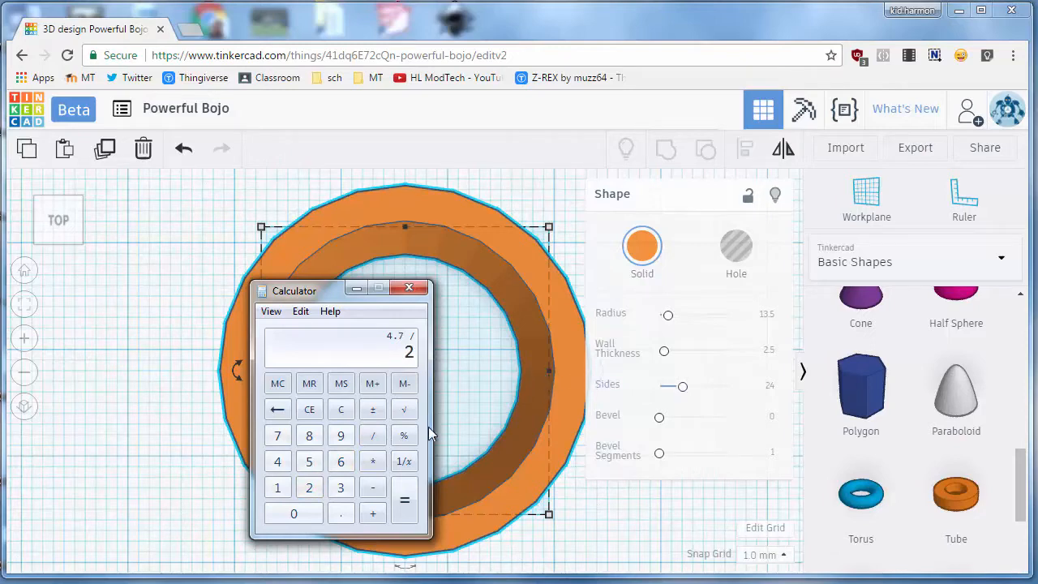
pyautogui.click(409, 510)
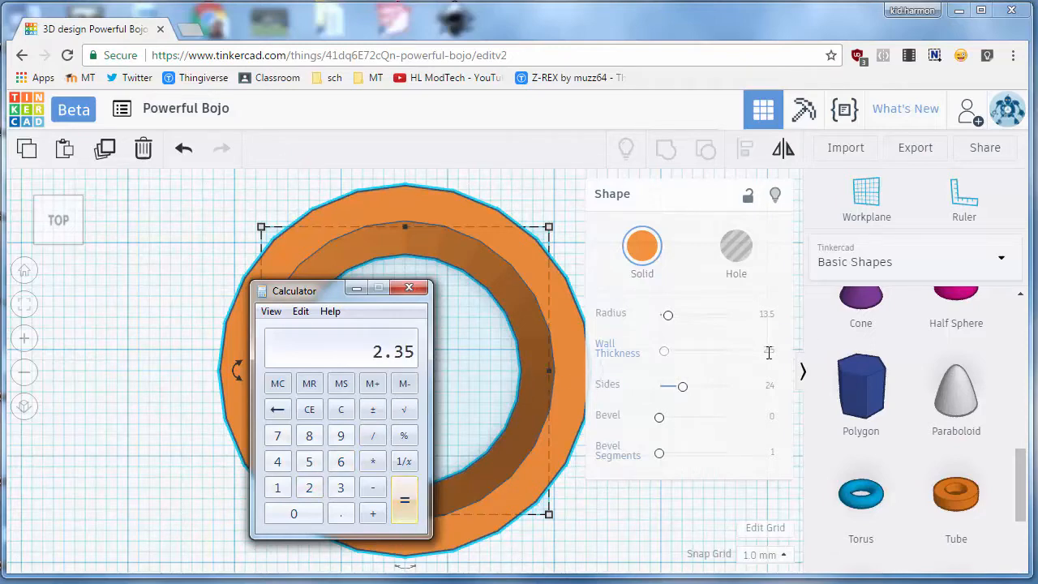
# Back in Tinkercad, set the tube's wall thickness to 2.35 and its number of sides to 60
pyautogui.click(769, 352)
pyautogui.write('2.3')
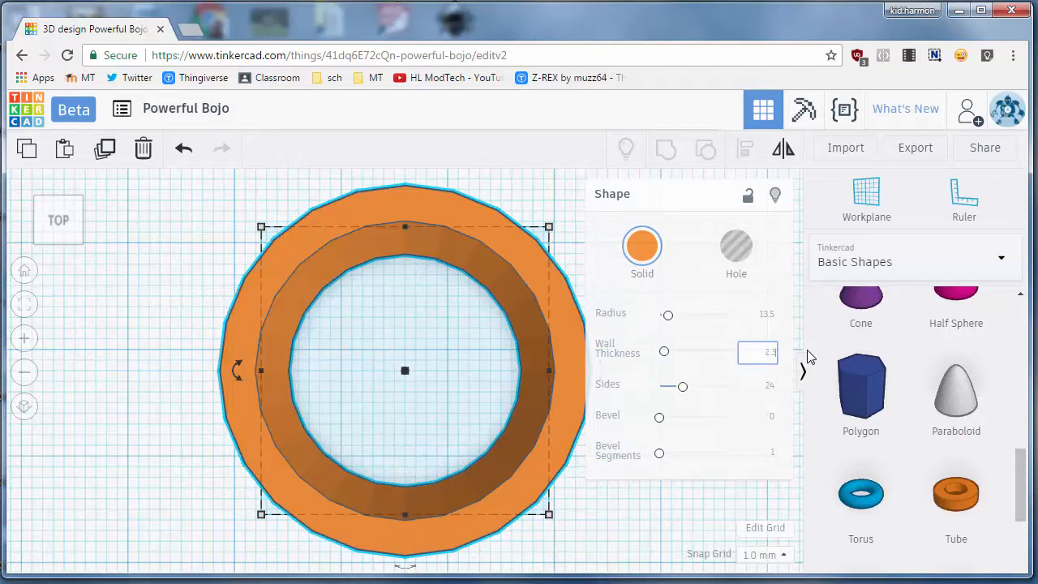
pyautogui.write('5')
pyautogui.press('Return')
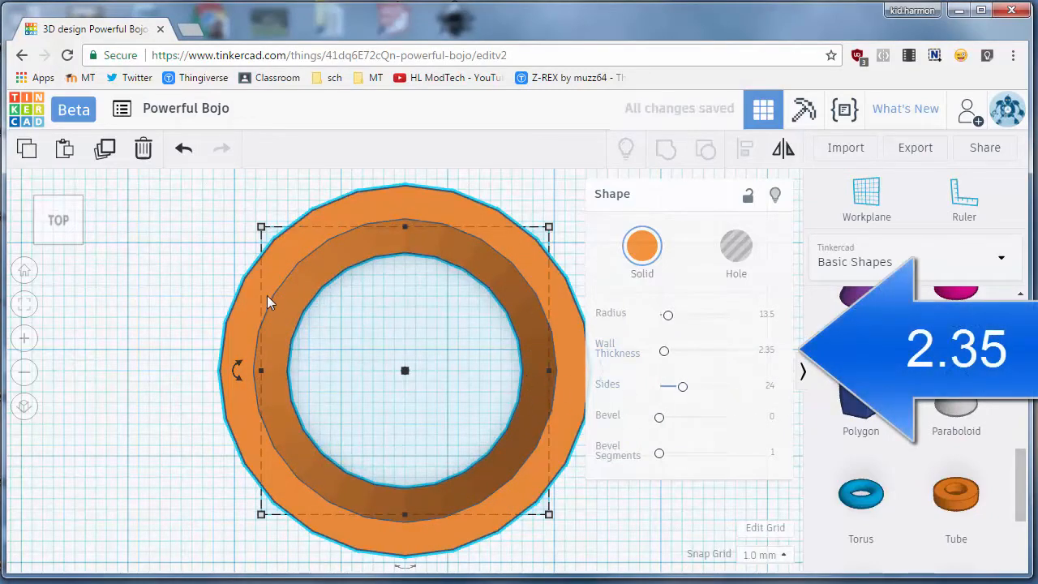
pyautogui.click(769, 387)
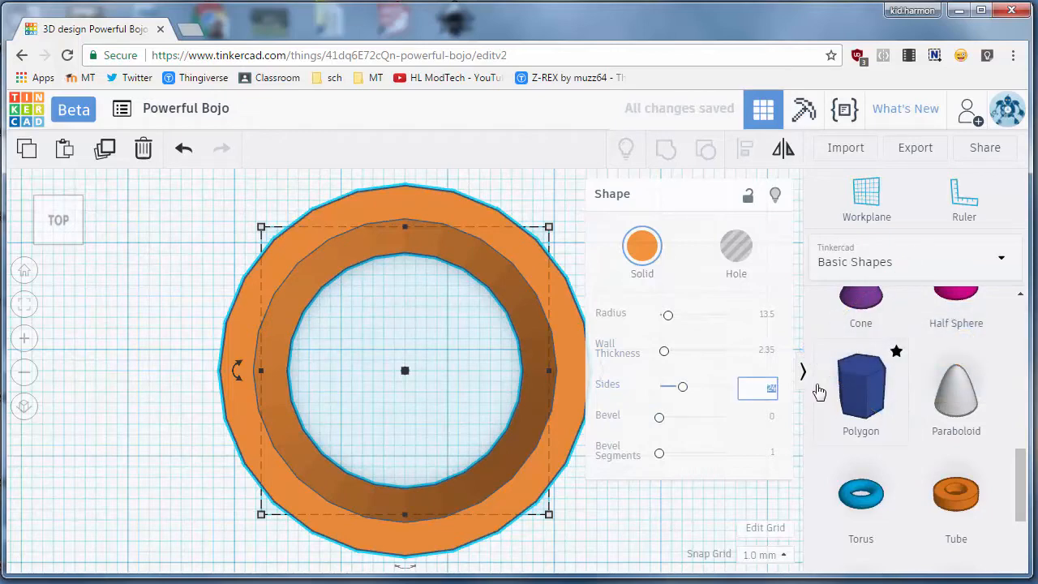
pyautogui.write('60')
pyautogui.press('Return')
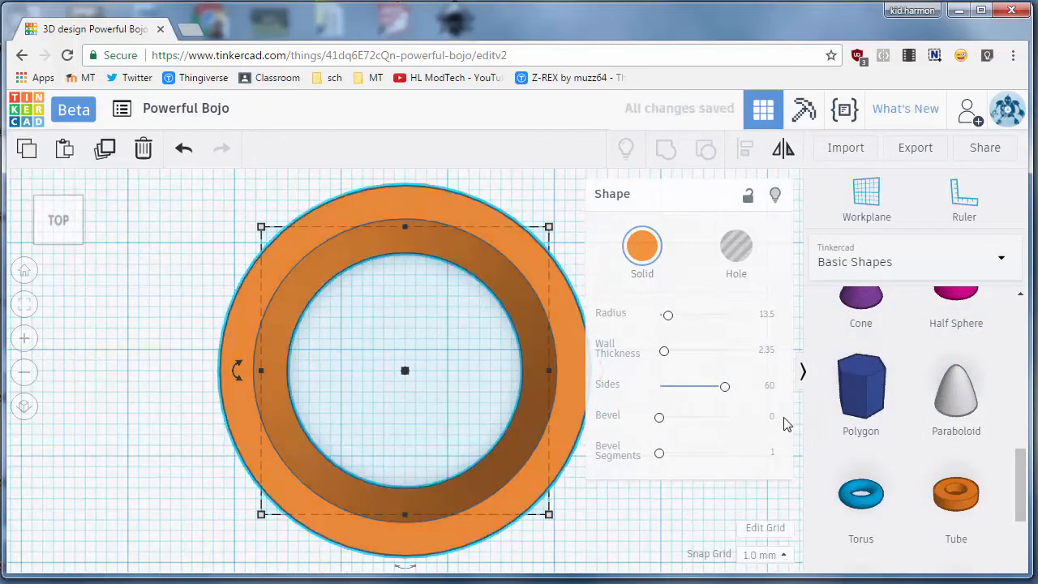
# Set the tube's bevel to 3 and its bevel segments to 5
pyautogui.click(773, 418)
pyautogui.moveTo(448, 534); pyautogui.dragTo(437, 443, button='right')
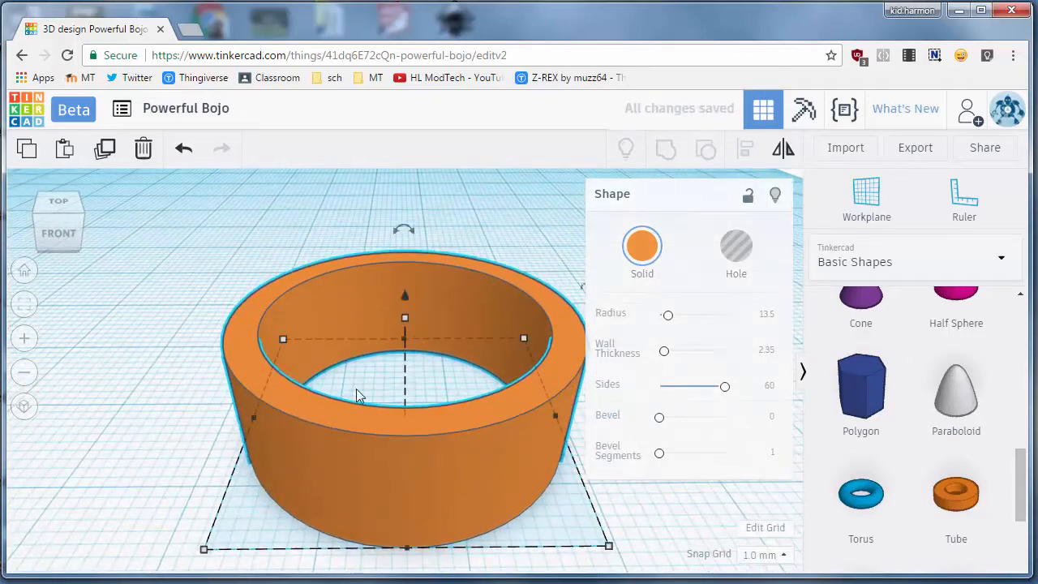
pyautogui.click(772, 417)
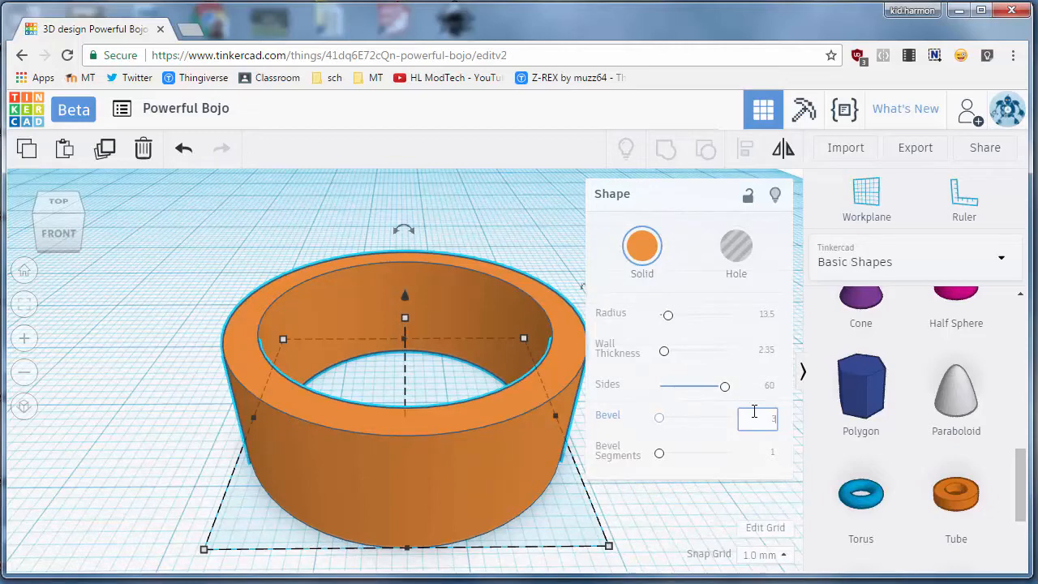
pyautogui.write('3')
pyautogui.press('Return')
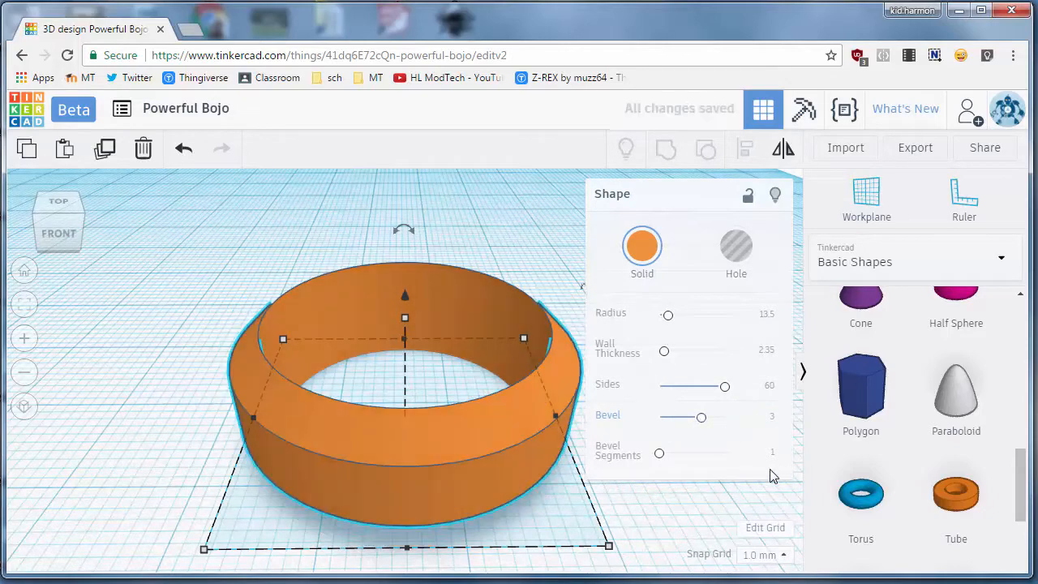
pyautogui.click(773, 455)
pyautogui.write('5')
pyautogui.press('Return')
pyautogui.moveTo(278, 488); pyautogui.dragTo(442, 470, button='right')
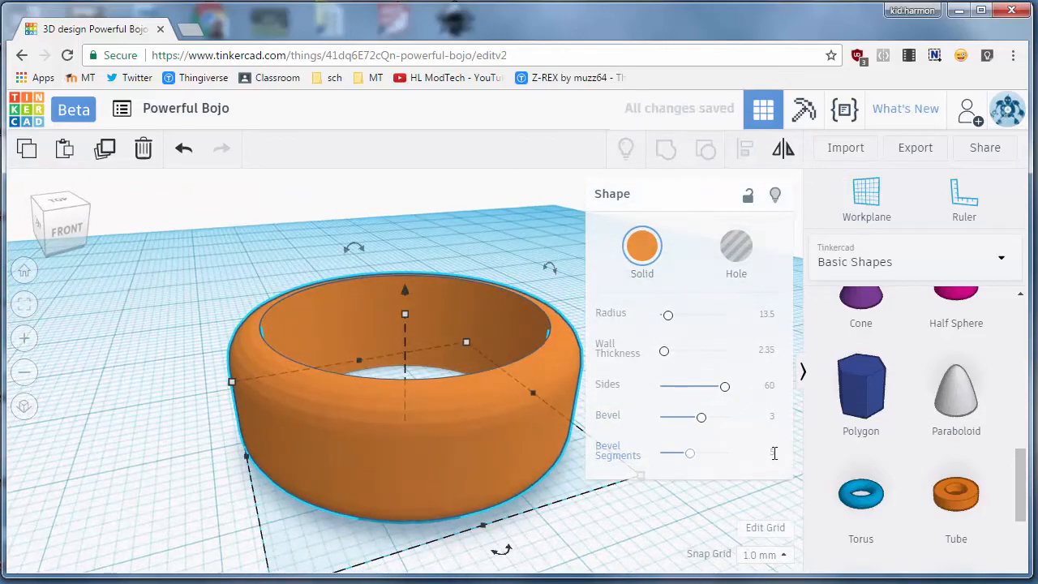
# Set the tube's bevel segments to 8 and its bevel to 5
pyautogui.click(773, 454)
pyautogui.write('8')
pyautogui.press('Return')
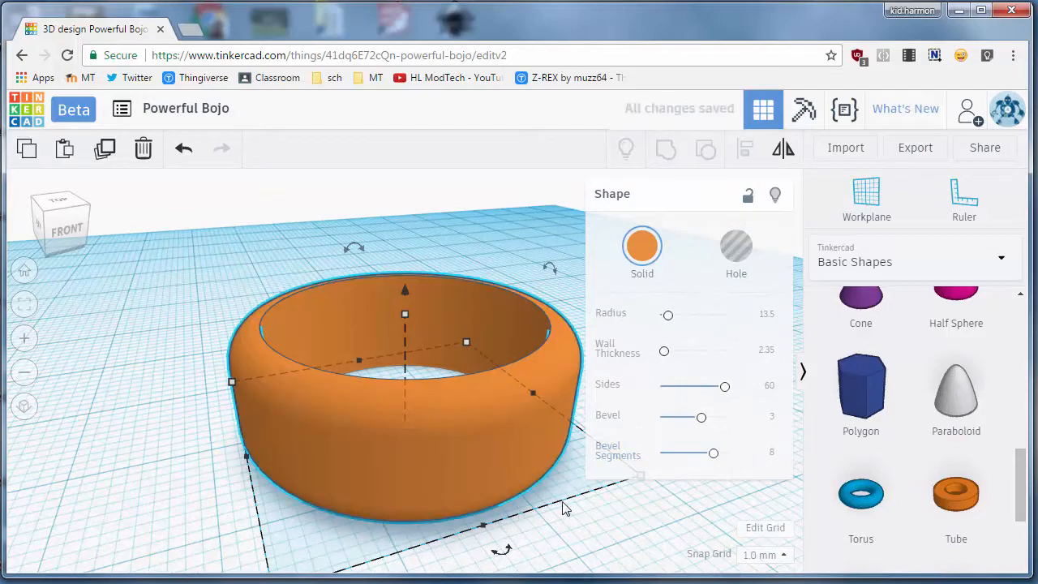
pyautogui.click(774, 418)
pyautogui.write('5')
pyautogui.press('Return')
# Set the ring's height to 7 mm
pyautogui.moveTo(224, 471); pyautogui.dragTo(382, 349, button='right')
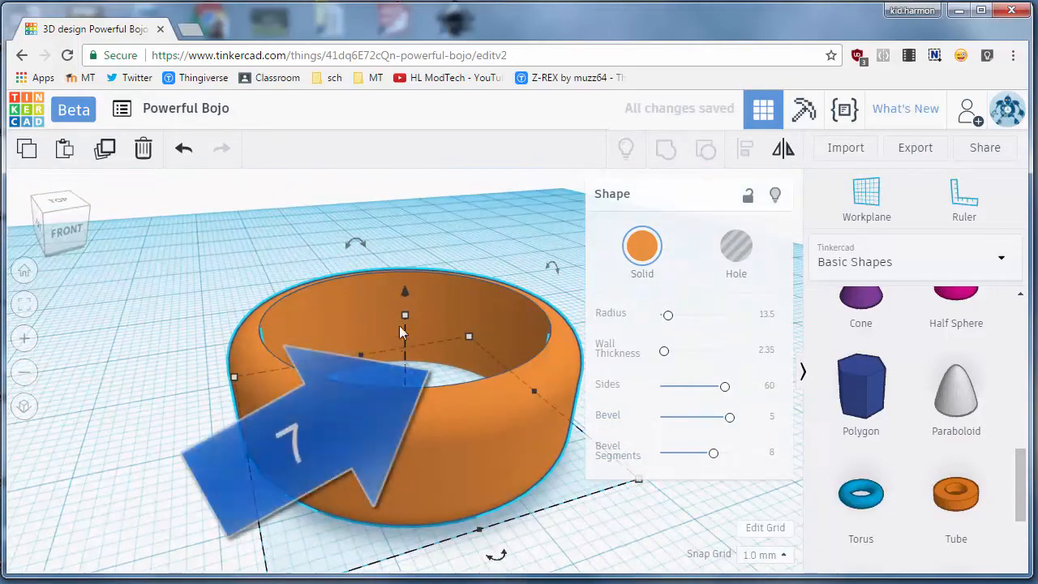
pyautogui.click(477, 368)
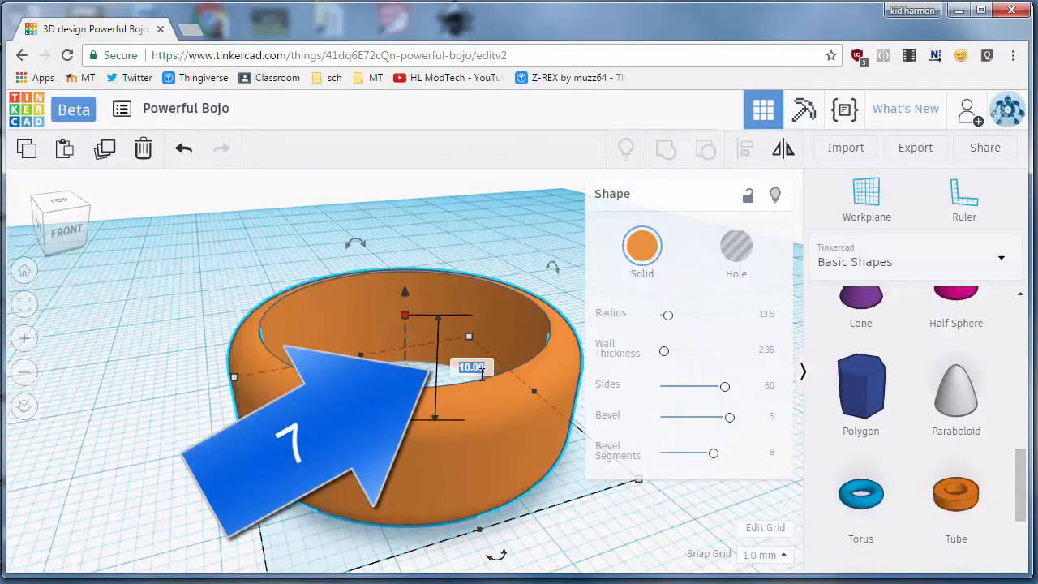
pyautogui.press('Return')
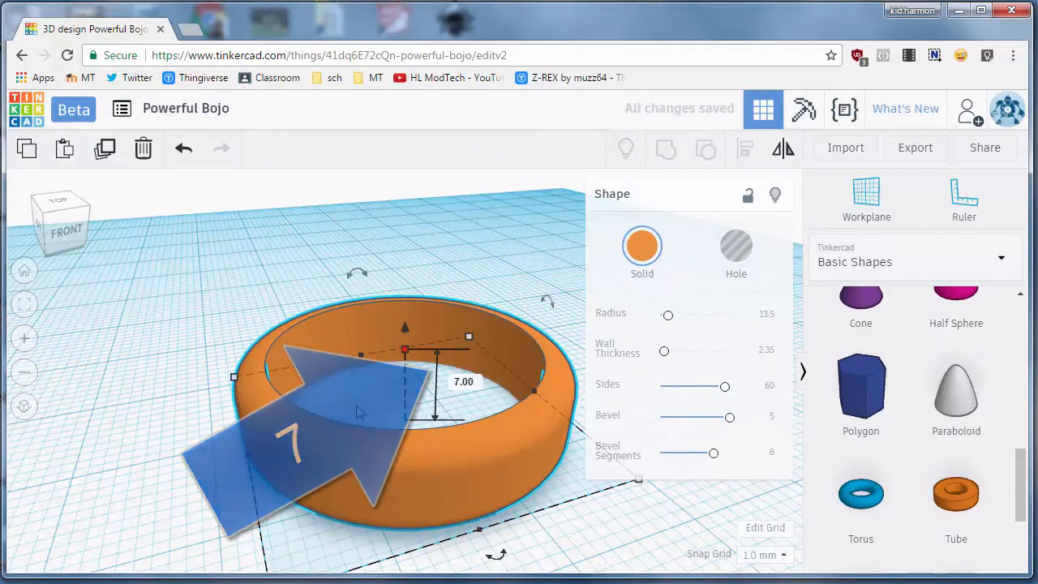
# Set the snap grid to 0.1 mm and centre the ring on an intersection of the workplane's major grid lines
pyautogui.moveTo(165, 390); pyautogui.dragTo(408, 398, button='right')
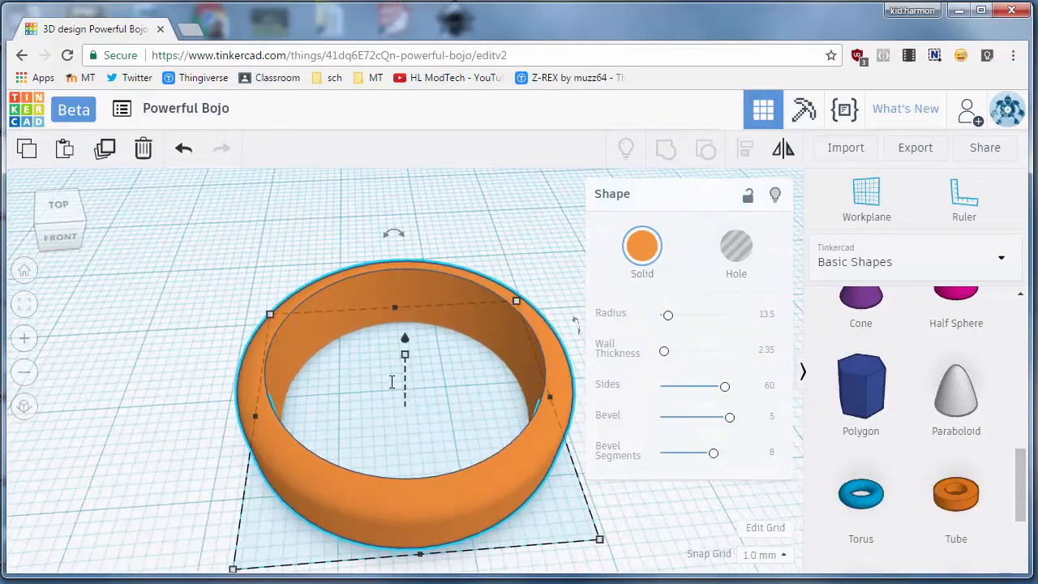
pyautogui.moveTo(346, 370); pyautogui.dragTo(241, 451)
pyautogui.click(325, 475)
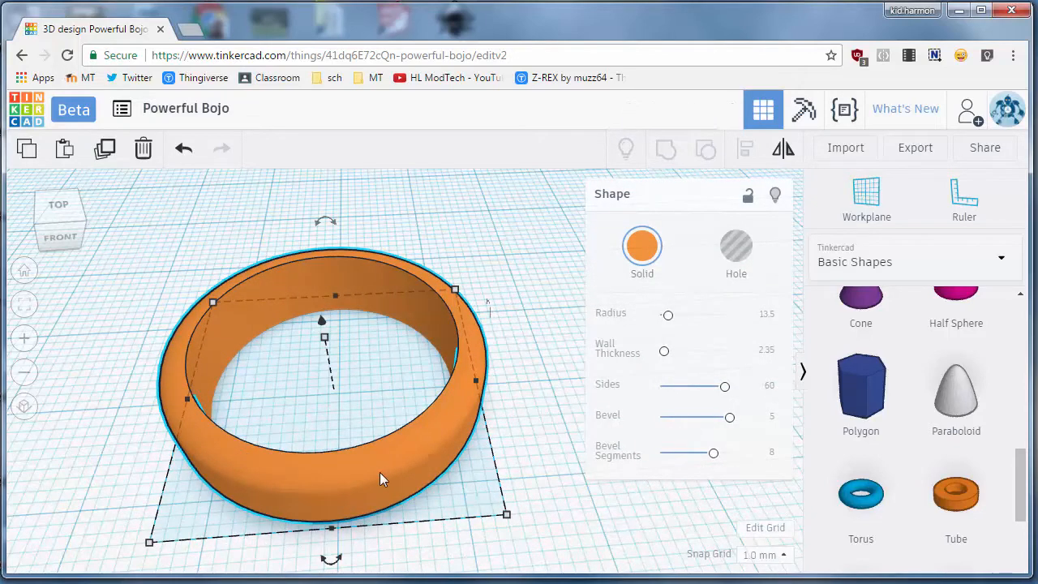
pyautogui.moveTo(380, 458); pyautogui.dragTo(414, 477)
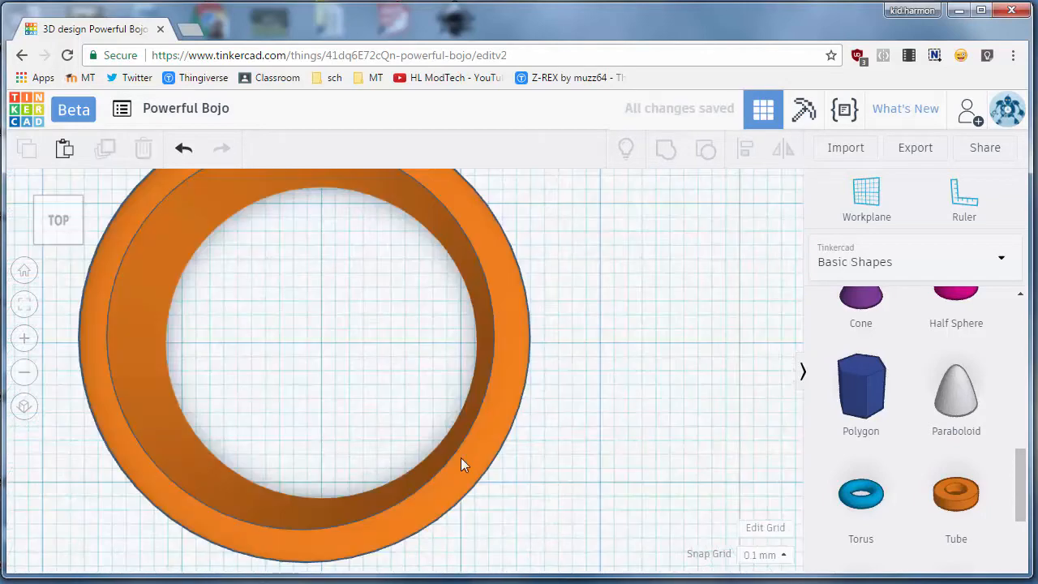
pyautogui.click(461, 458)
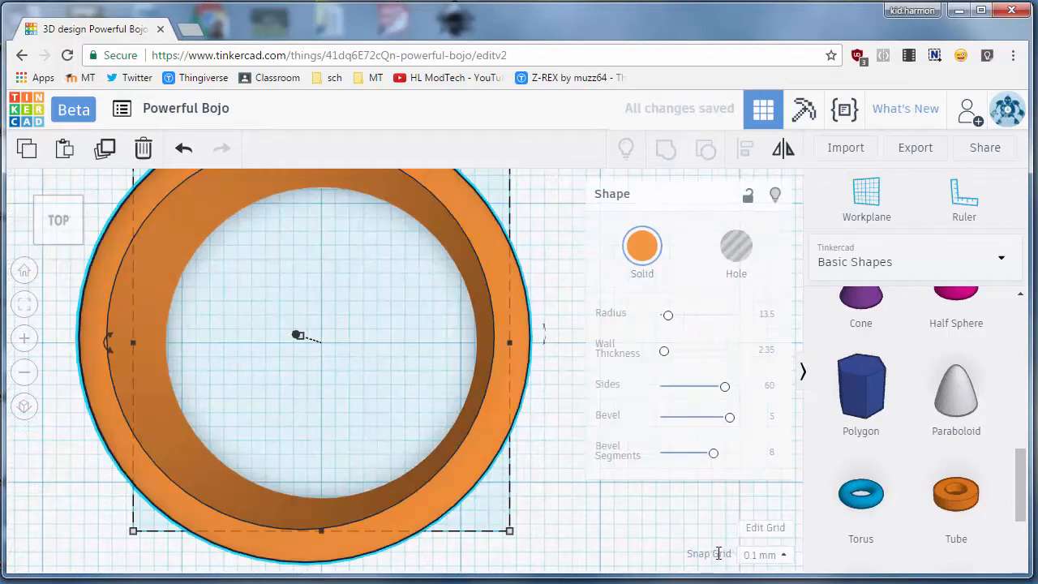
pyautogui.moveTo(499, 443)
pyautogui.mouseDown()
pyautogui.moveTo(525, 459)
pyautogui.moveTo(444, 443)
pyautogui.moveTo(495, 435)
pyautogui.mouseUp()
pyautogui.scroll(-3, 545, 433)
pyautogui.scroll(-1, 381, 381)
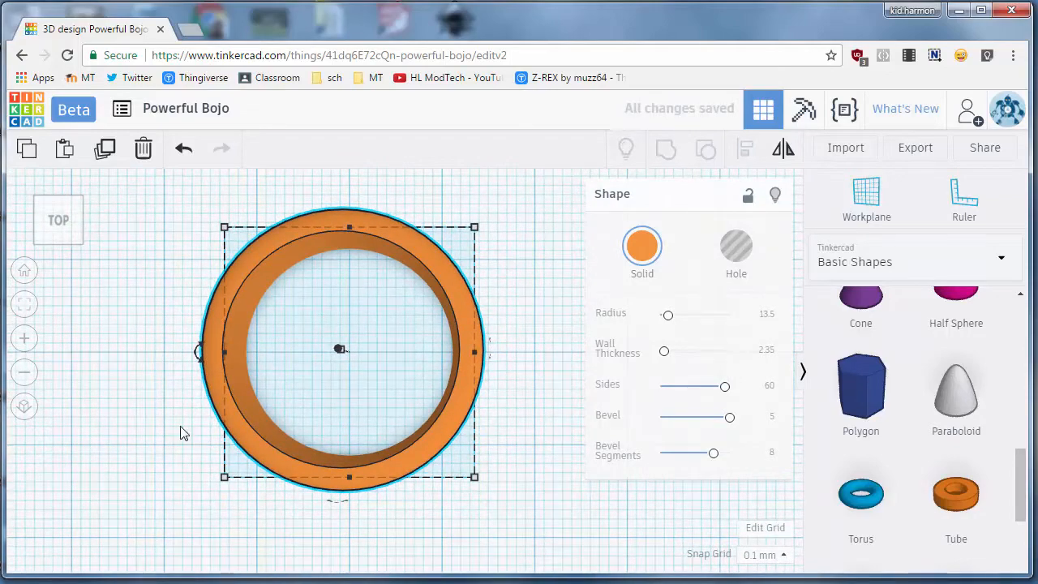
# Duplicate the ring, set the snap grid to 5.0 mm and move the copy 25 mm to the right, slightly overlapping the original
pyautogui.moveTo(572, 487); pyautogui.dragTo(441, 419, button='right')
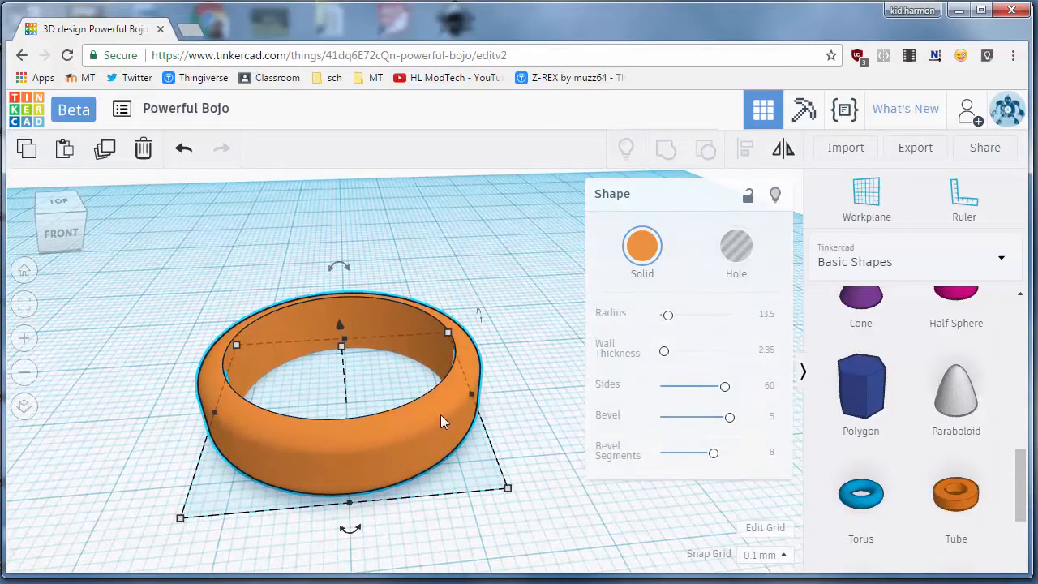
pyautogui.hotkey('ctrl', 'd')
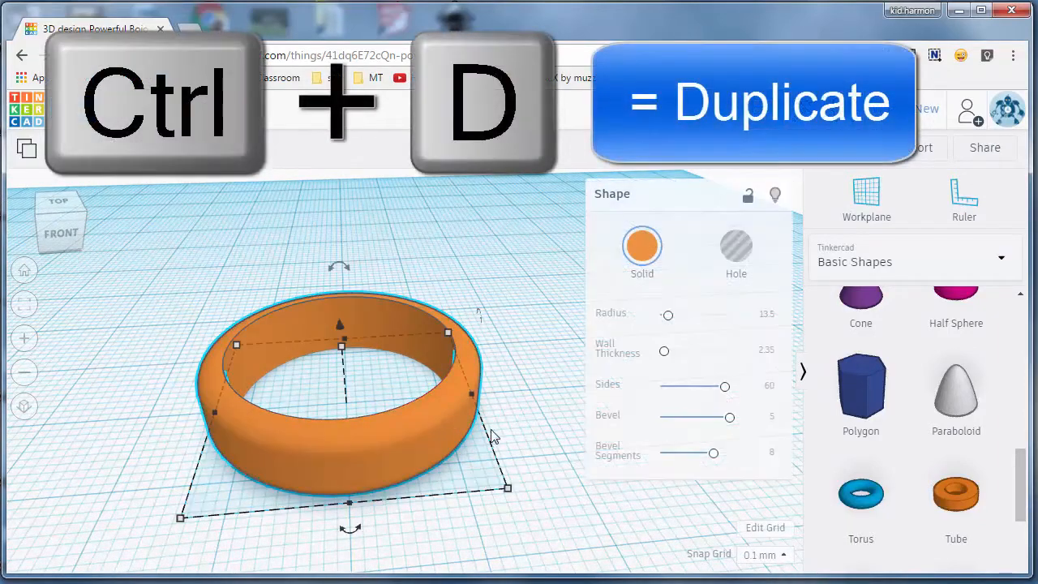
pyautogui.scroll(-2, 495, 425)
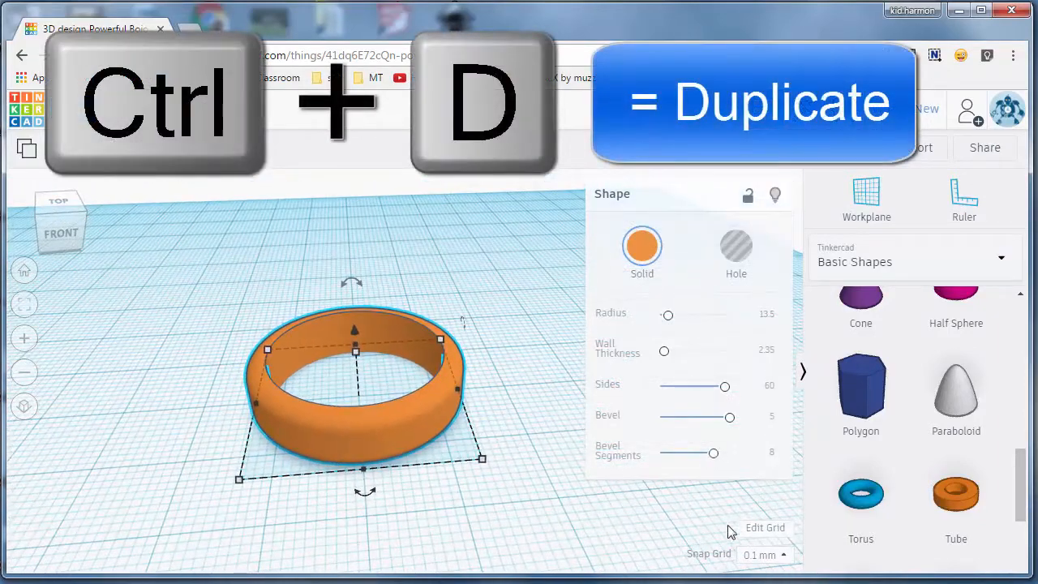
pyautogui.click(767, 555)
pyautogui.click(768, 526)
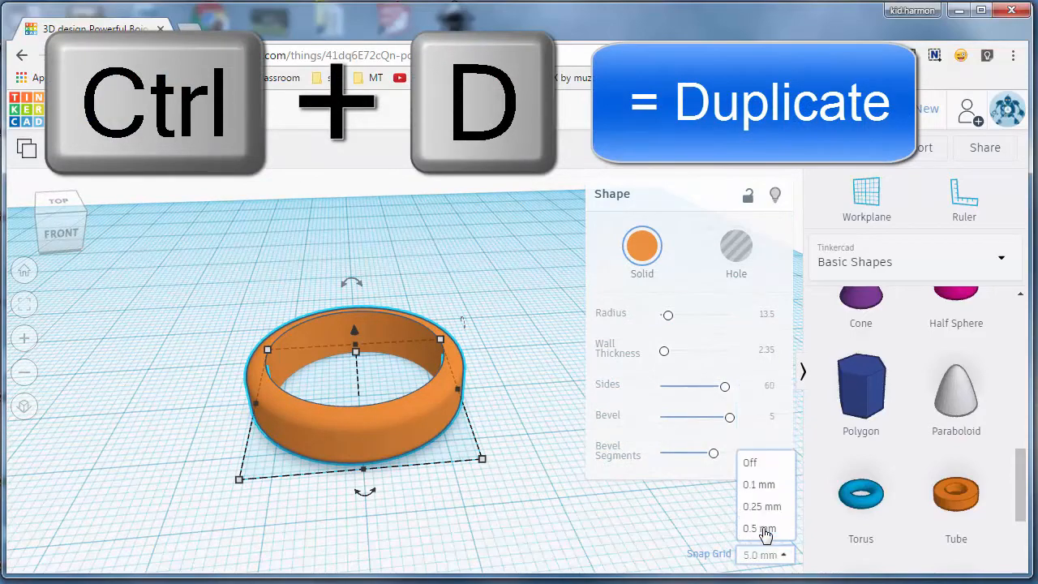
pyautogui.press('Right')
pyautogui.press('Right')
pyautogui.press('Right')
pyautogui.press('Right')
pyautogui.press('Right')
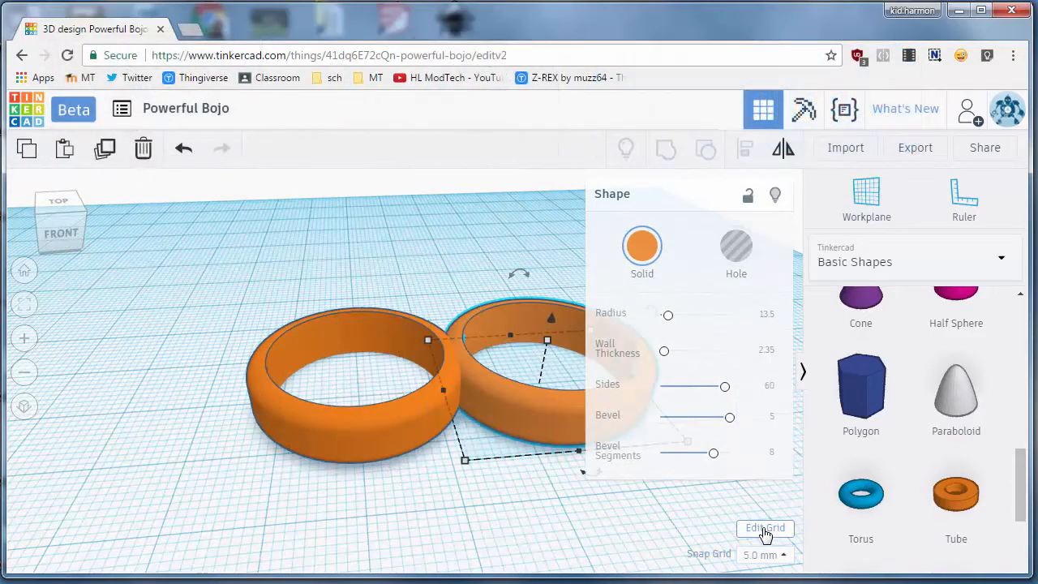
# Duplicate the ring again and move the new copy to the opposite side of the original, forming a row of three touching rings
pyautogui.hotkey('ctrl', 'd')
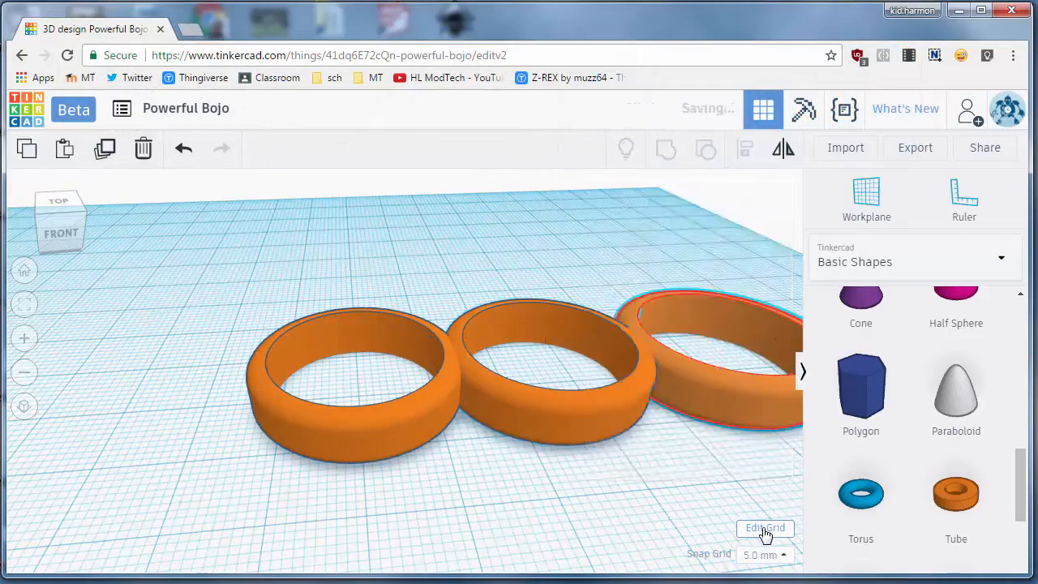
pyautogui.press('Left')
pyautogui.press('Left')
pyautogui.press('Left')
pyautogui.press('Left')
pyautogui.press('Left')
pyautogui.press('Left')
pyautogui.press('Left')
pyautogui.press('Left')
pyautogui.press('Left')
pyautogui.press('Left')
pyautogui.press('Left')
pyautogui.press('Left')
pyautogui.press('Left')
pyautogui.press('Left')
pyautogui.press('Left')
pyautogui.press('Left')
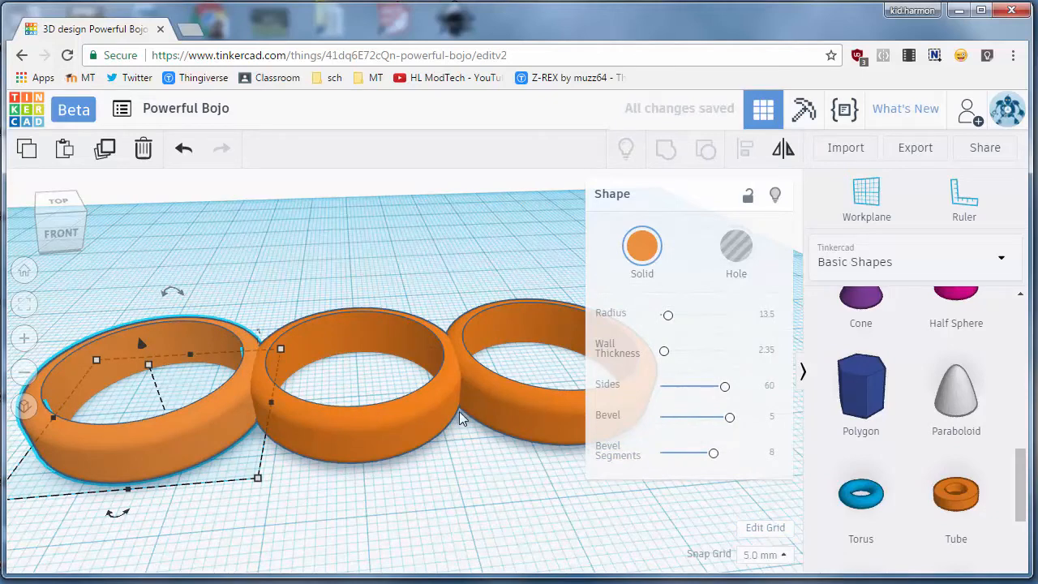
# Select the two outer rings, duplicate them and rotate the copies 90° so the five rings form a cross around the centre ring
pyautogui.keyDown('shift'); pyautogui.click(519, 414); pyautogui.keyUp('shift')
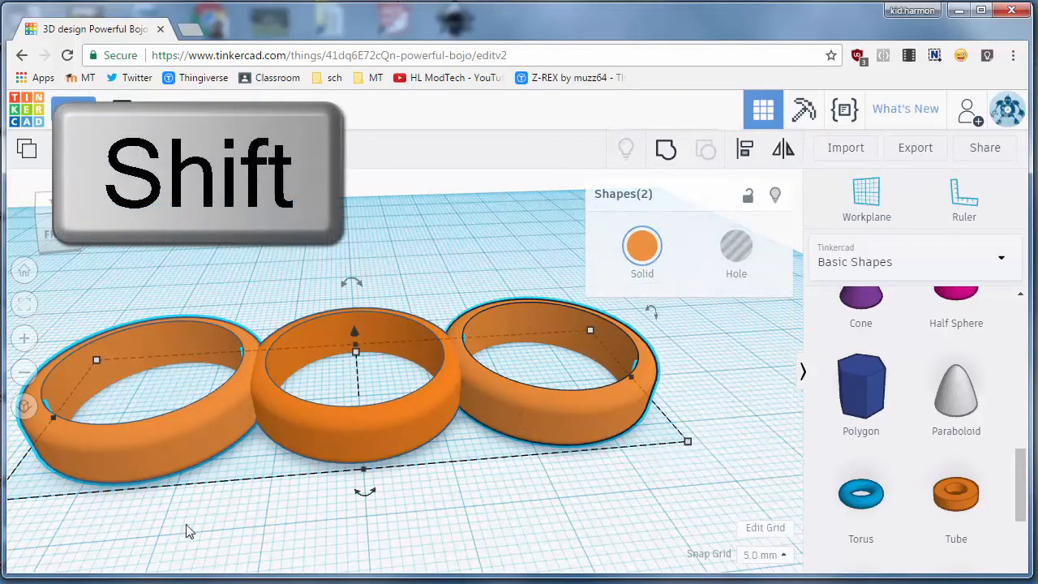
pyautogui.click(205, 500)
pyautogui.click(191, 455)
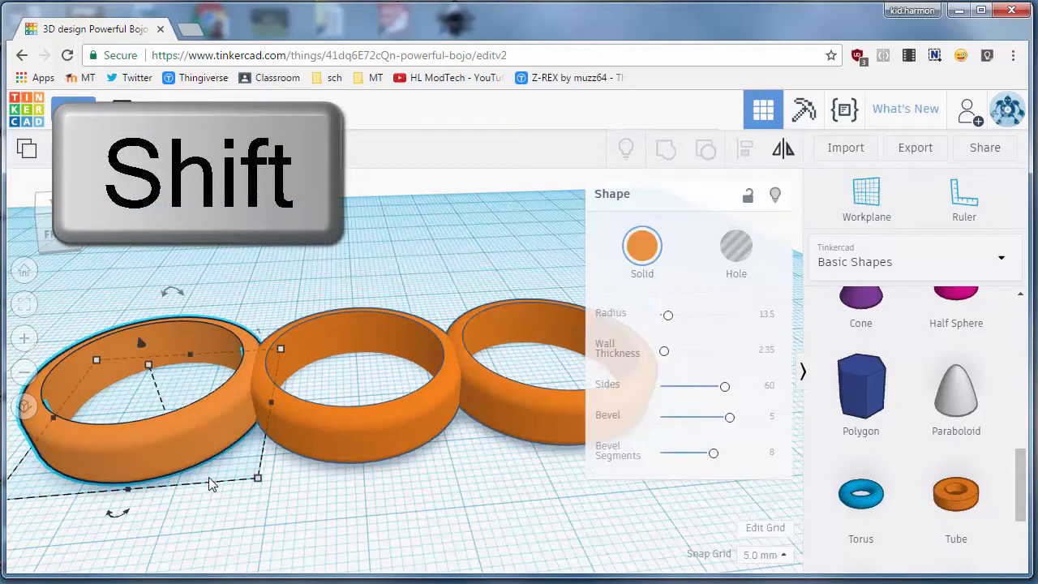
pyautogui.keyDown('shift'); pyautogui.click(541, 424); pyautogui.keyUp('shift')
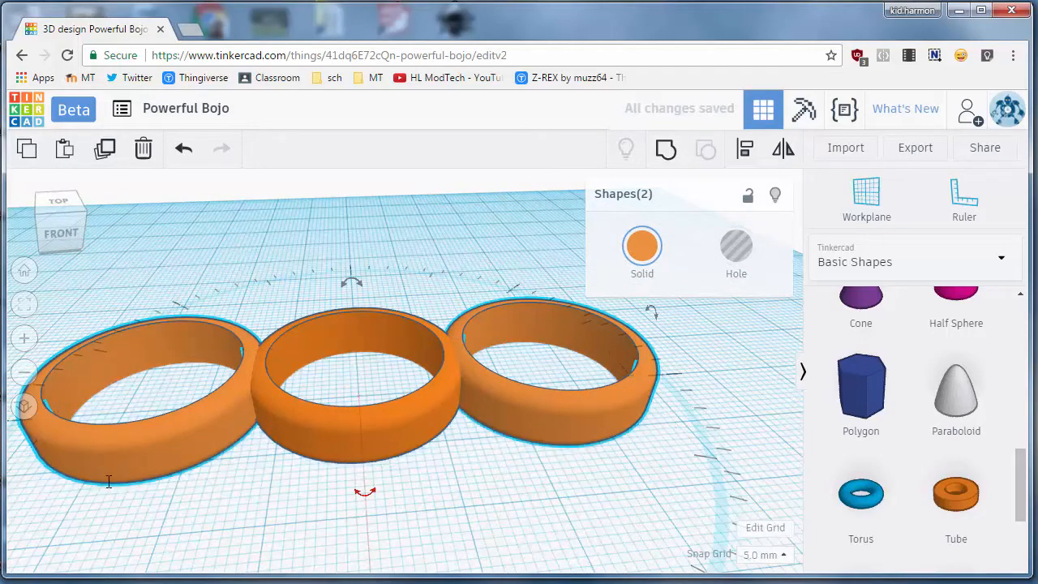
pyautogui.hotkey('ctrl', 'd')
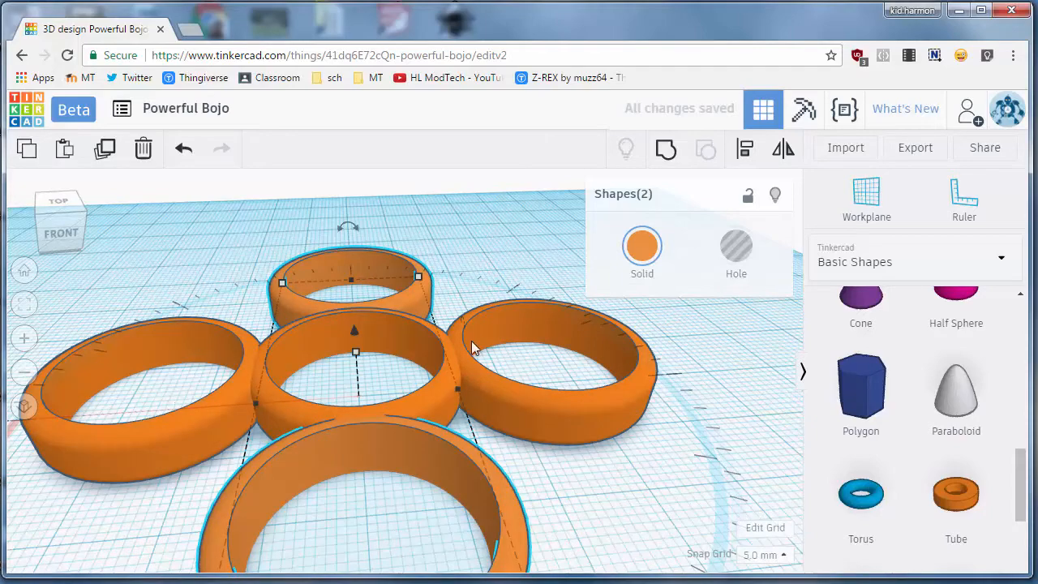
pyautogui.moveTo(645, 479); pyautogui.dragTo(468, 495, button='right')
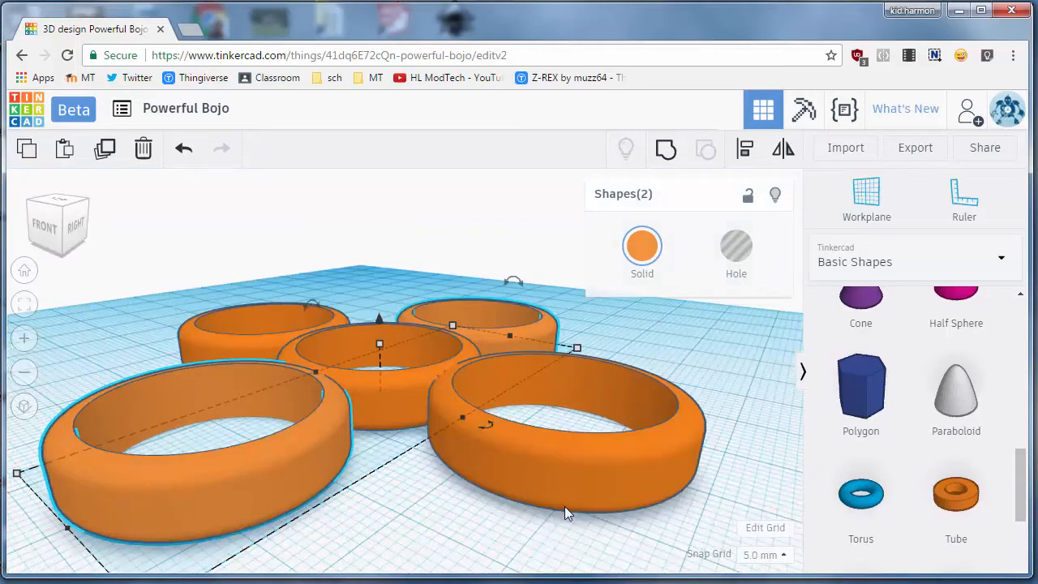
pyautogui.click(666, 516)
pyautogui.moveTo(666, 516); pyautogui.dragTo(500, 505, button='right')
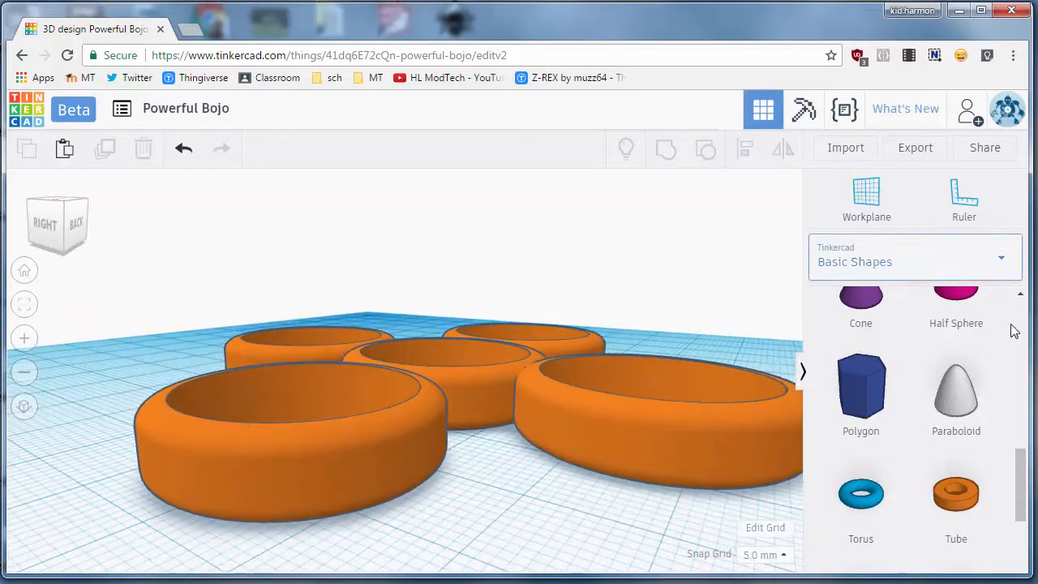
# Place a text shape on the workplane near the rings, set its text to "MH" and its font to Serif
pyautogui.moveTo(1024, 469); pyautogui.dragTo(1027, 362)
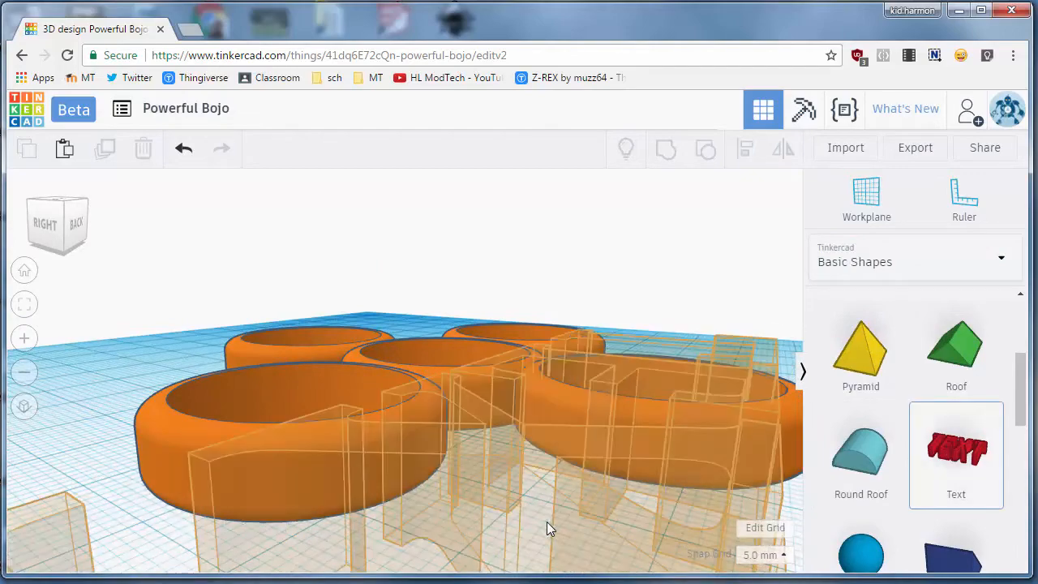
pyautogui.click(578, 483)
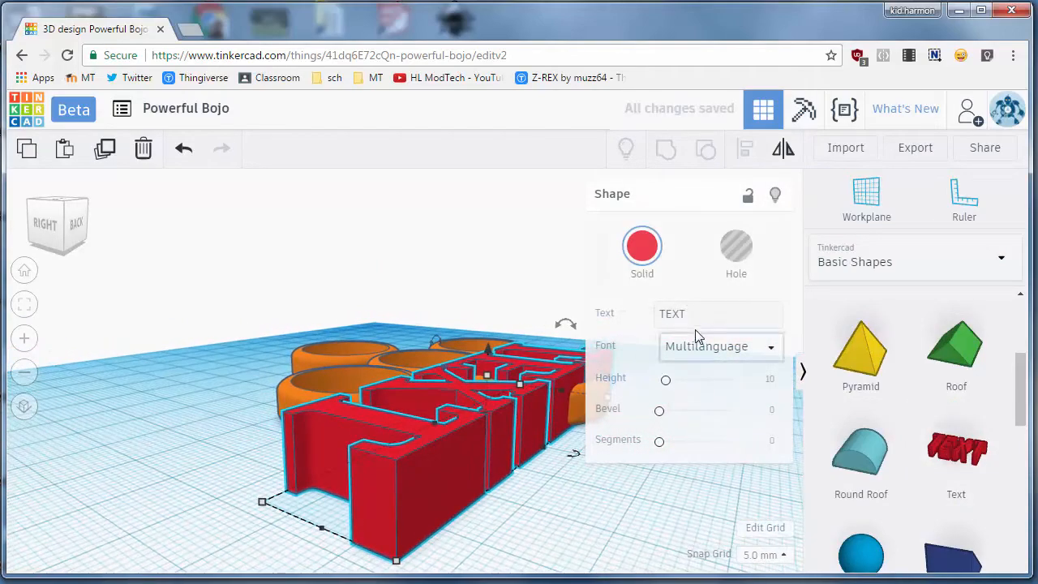
pyautogui.click(692, 318)
pyautogui.moveTo(696, 317); pyautogui.dragTo(597, 317)
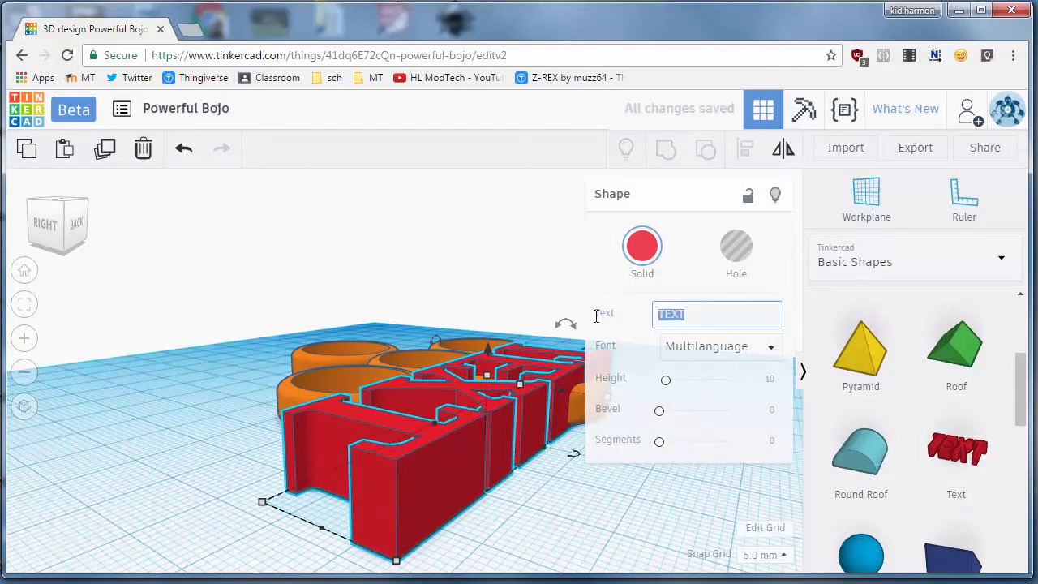
pyautogui.write('MH')
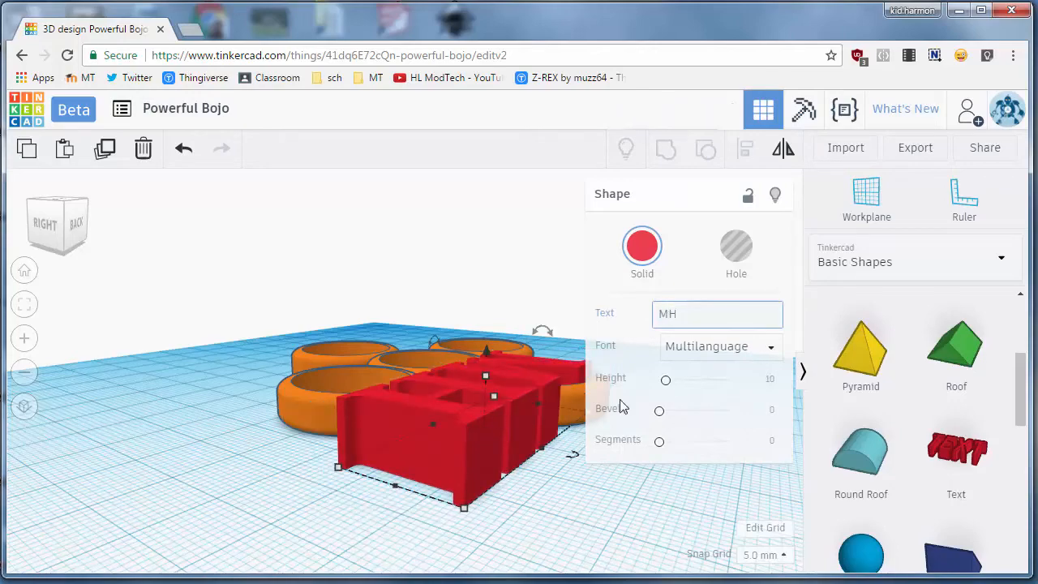
pyautogui.click(684, 347)
pyautogui.click(676, 446)
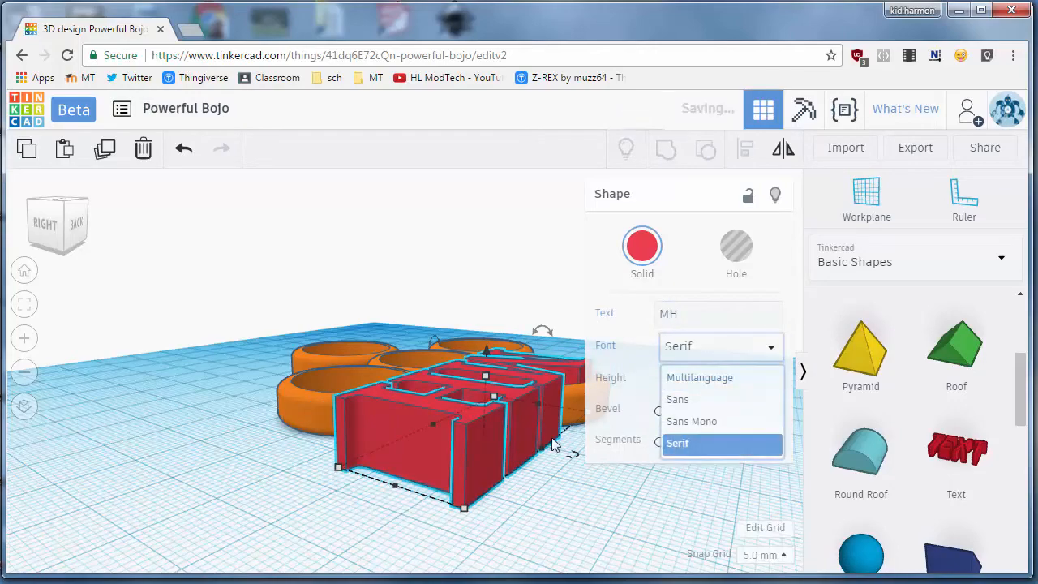
# Rotate the MH text -90° so the flat lettering stands upright on its edge
pyautogui.moveTo(527, 447); pyautogui.dragTo(506, 539, button='right')
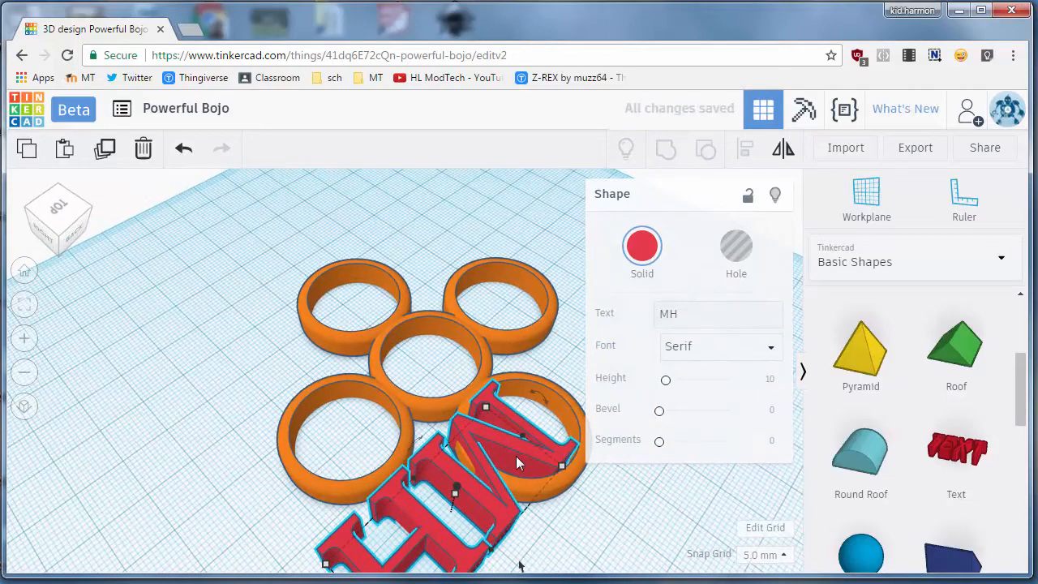
pyautogui.moveTo(496, 399); pyautogui.dragTo(520, 457, button='right')
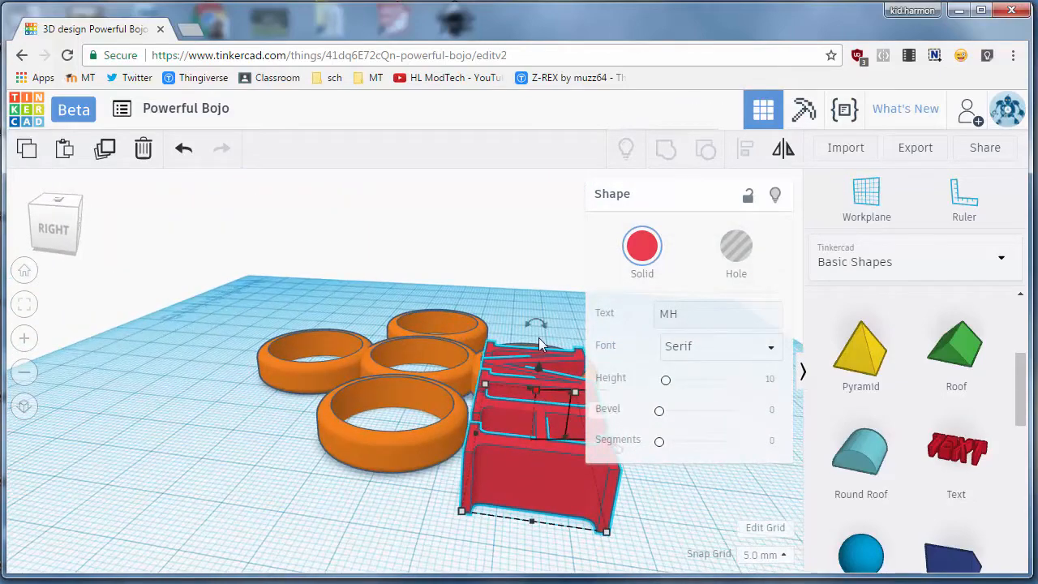
pyautogui.moveTo(529, 327)
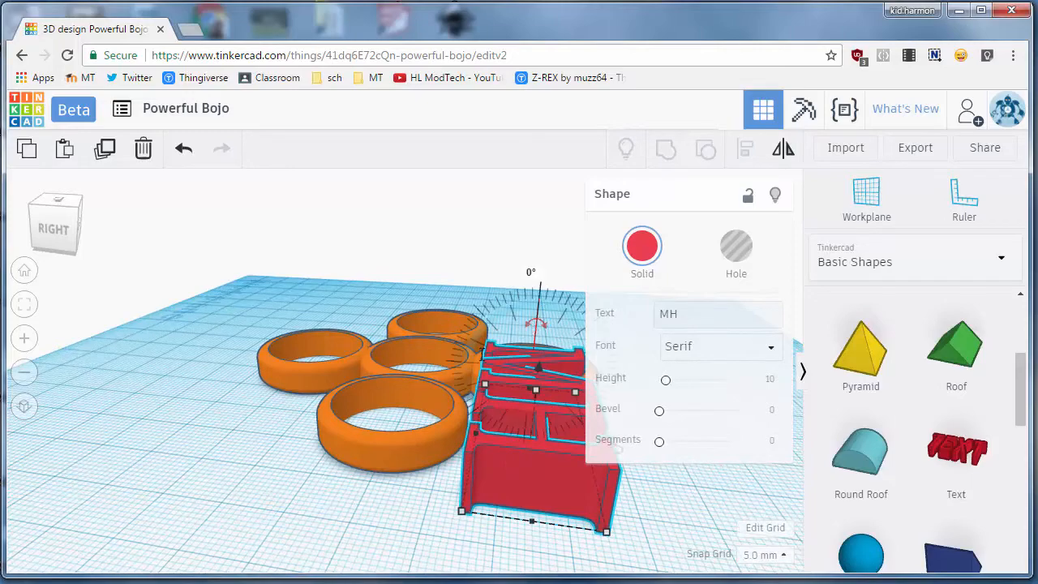
pyautogui.moveTo(543, 318); pyautogui.dragTo(475, 355)
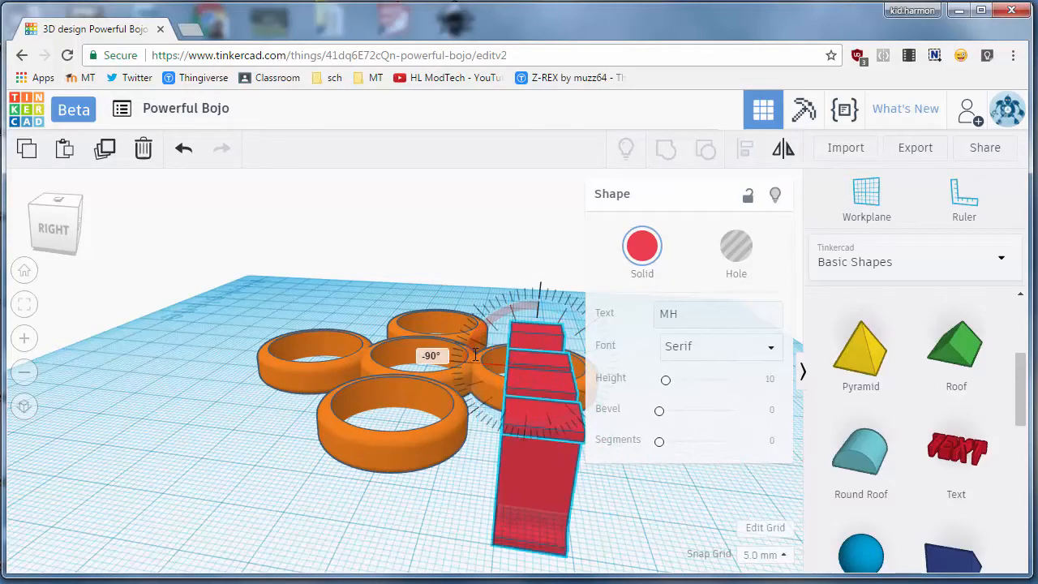
# Set the vertical height of the upright MH text to 5 mm
pyautogui.moveTo(541, 451); pyautogui.dragTo(543, 328, button='right')
pyautogui.click(546, 328)
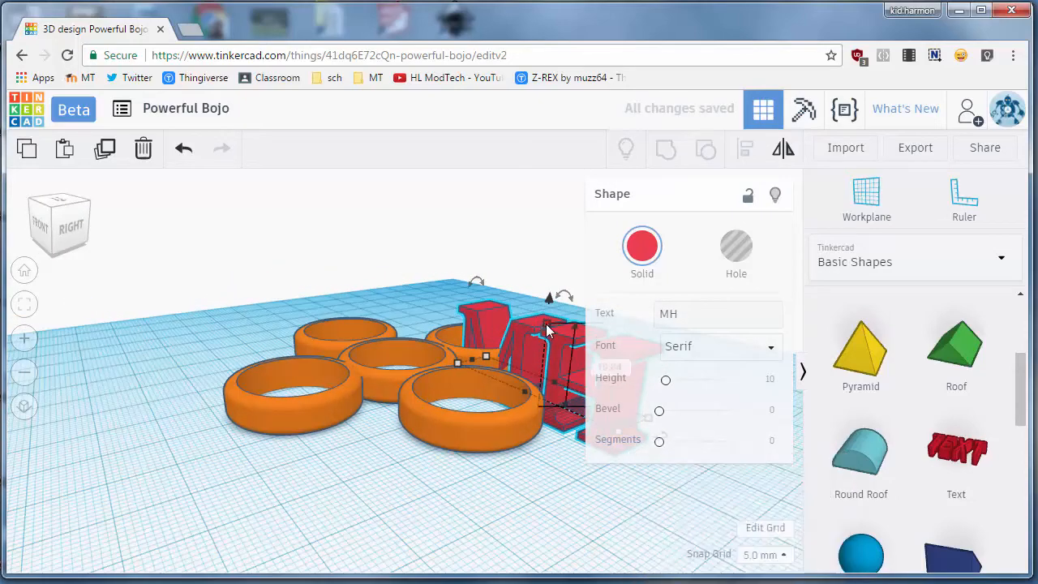
pyautogui.scroll(-4, 572, 378)
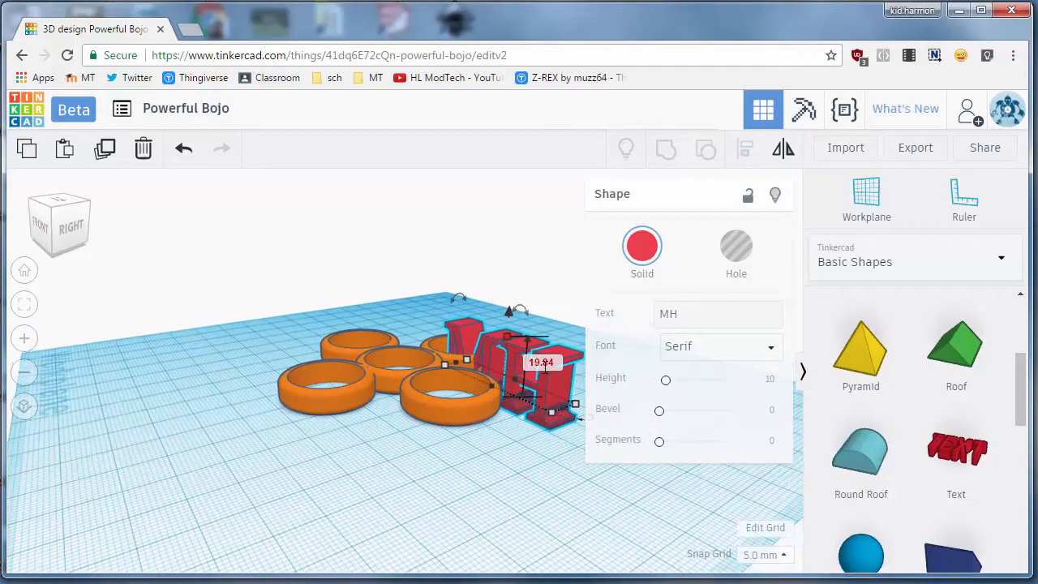
pyautogui.write('5')
pyautogui.press('Return')
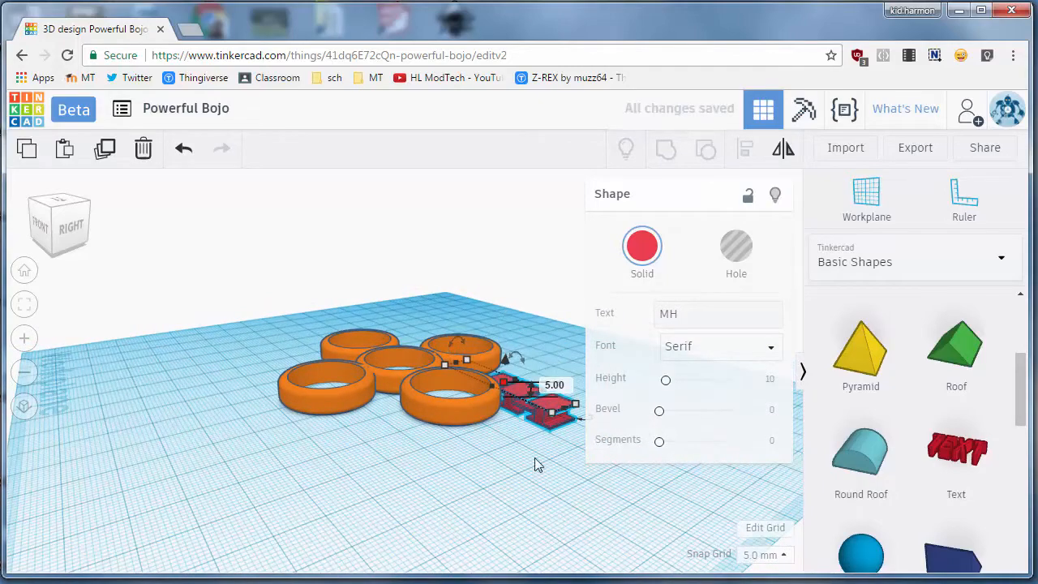
# Shorten the MH text to about 19 mm long and set its thickness to 3 mm
pyautogui.scroll(4, 568, 469)
pyautogui.moveTo(702, 499); pyautogui.dragTo(342, 480, button='right')
pyautogui.scroll(-4, 342, 479)
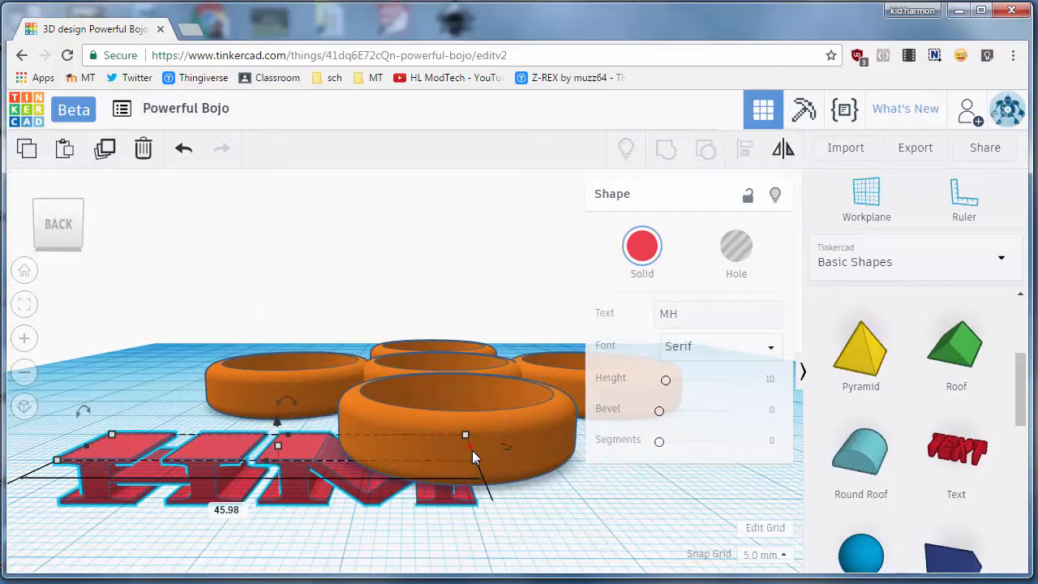
pyautogui.moveTo(477, 459); pyautogui.dragTo(220, 465)
pyautogui.moveTo(367, 501); pyautogui.dragTo(356, 528, button='right')
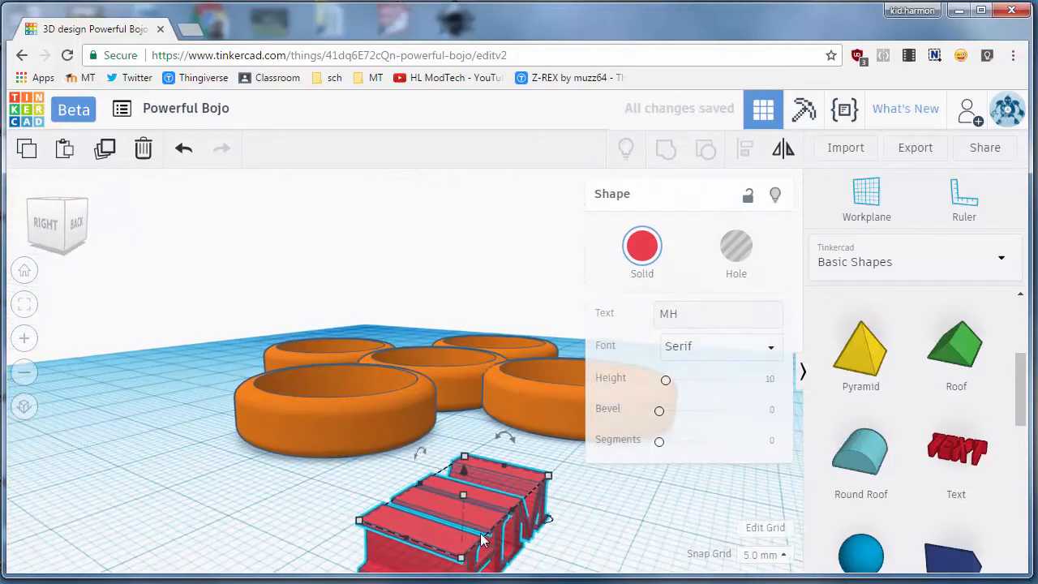
pyautogui.moveTo(496, 510); pyautogui.dragTo(444, 500)
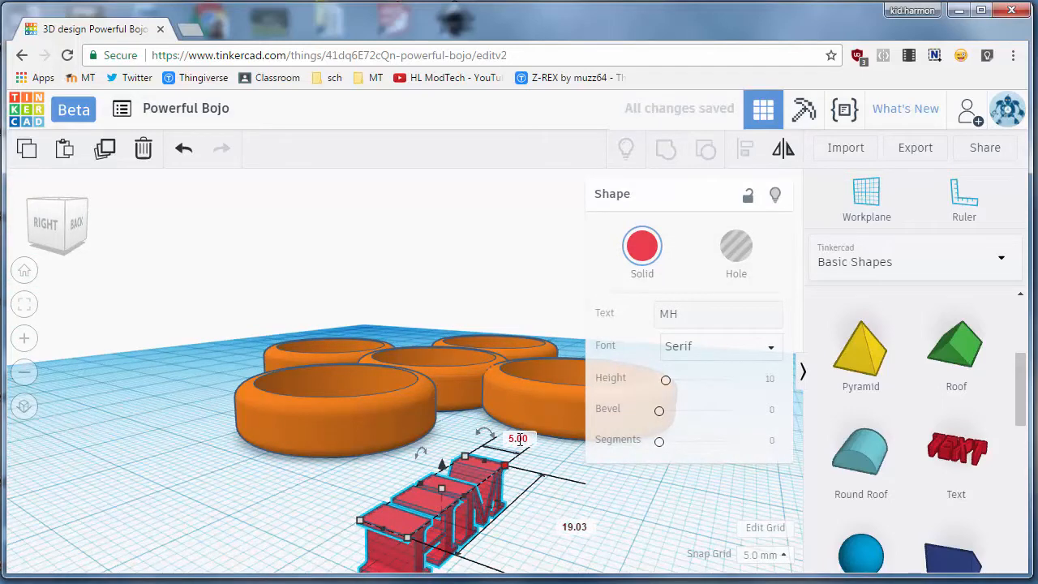
pyautogui.click(518, 439)
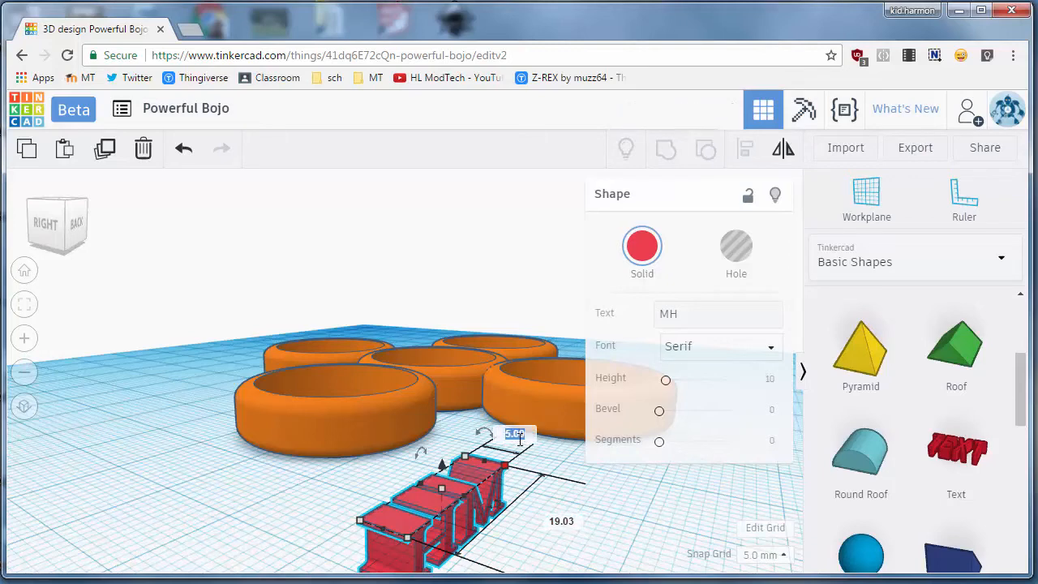
pyautogui.press('Return')
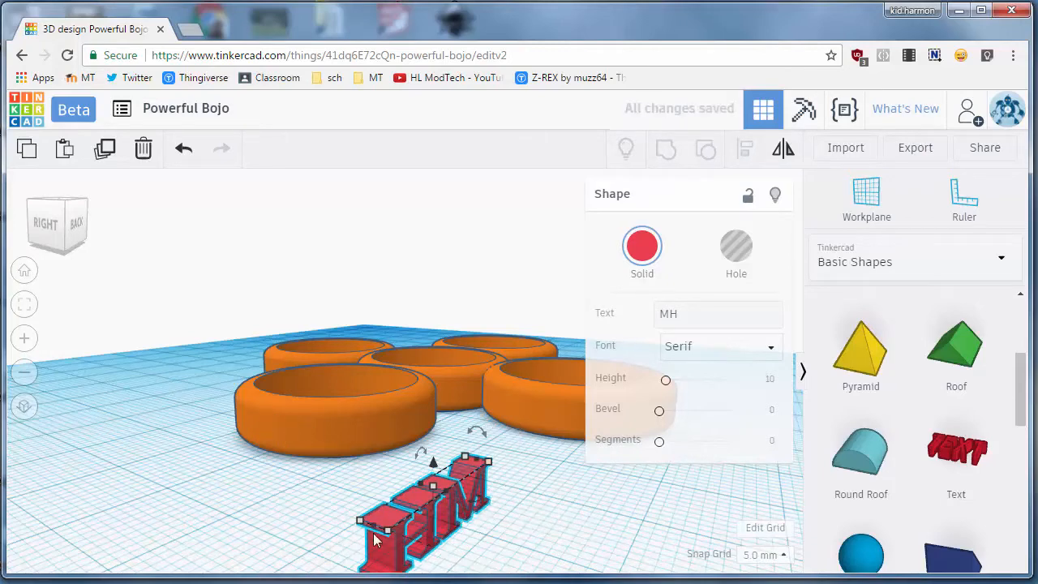
# Move the MH text across the cross to the front ring and raise it 4.92 mm so it rests on the workplane
pyautogui.moveTo(452, 500); pyautogui.dragTo(279, 526, button='right')
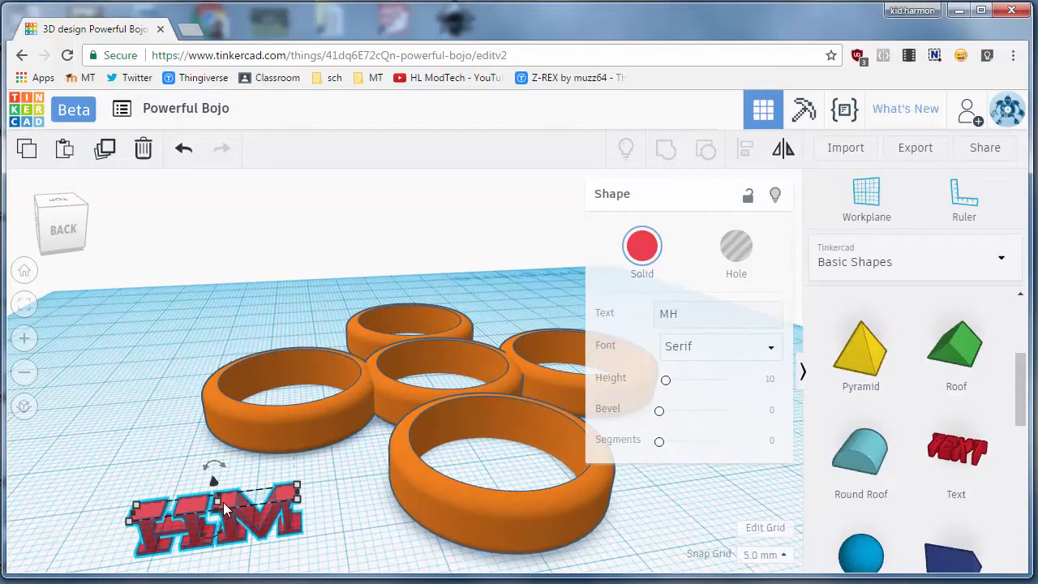
pyautogui.moveTo(253, 487); pyautogui.dragTo(402, 308)
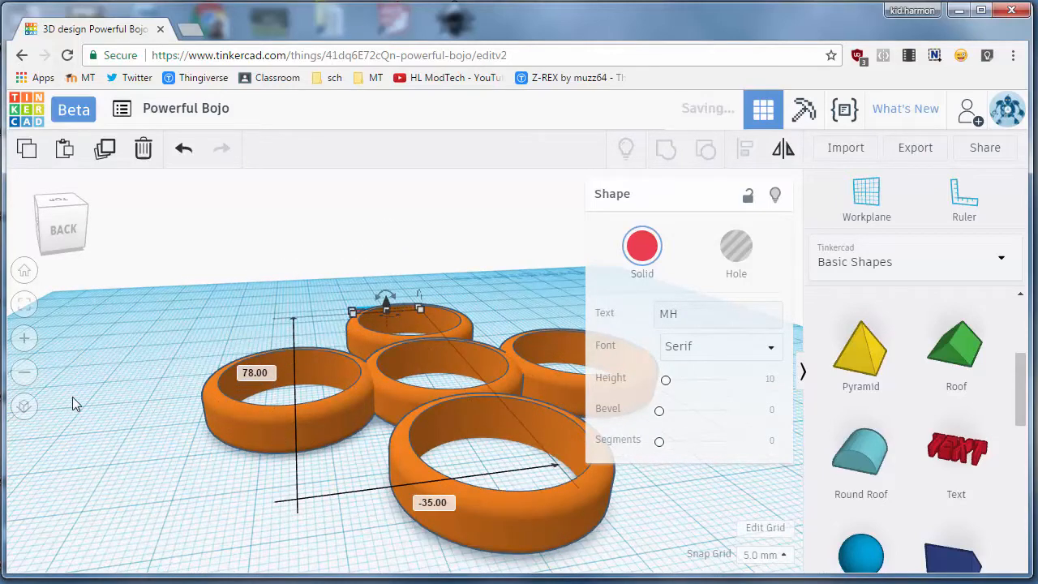
pyautogui.moveTo(241, 403); pyautogui.dragTo(307, 455, button='right')
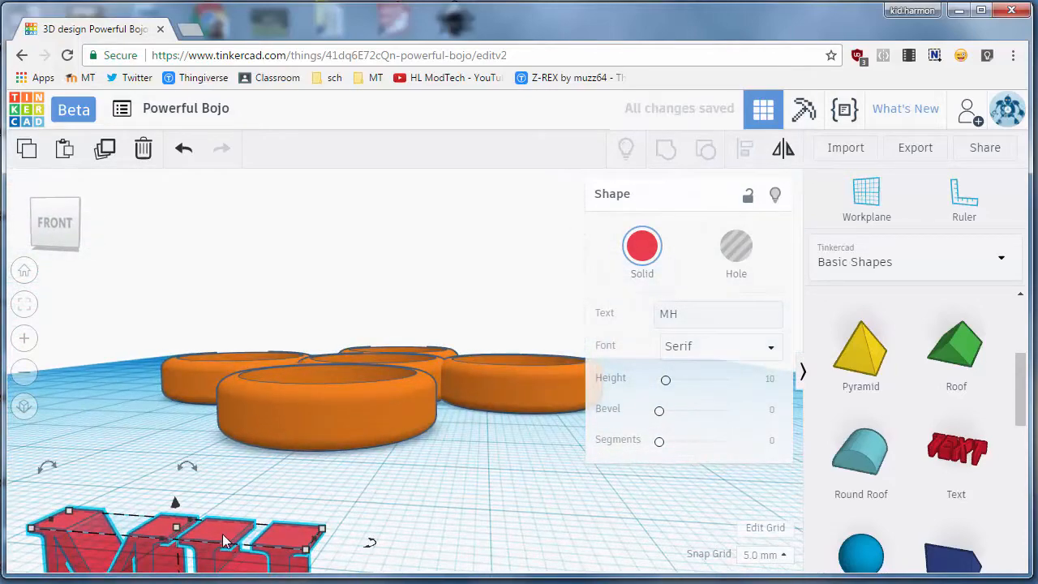
pyautogui.moveTo(222, 534); pyautogui.dragTo(296, 443)
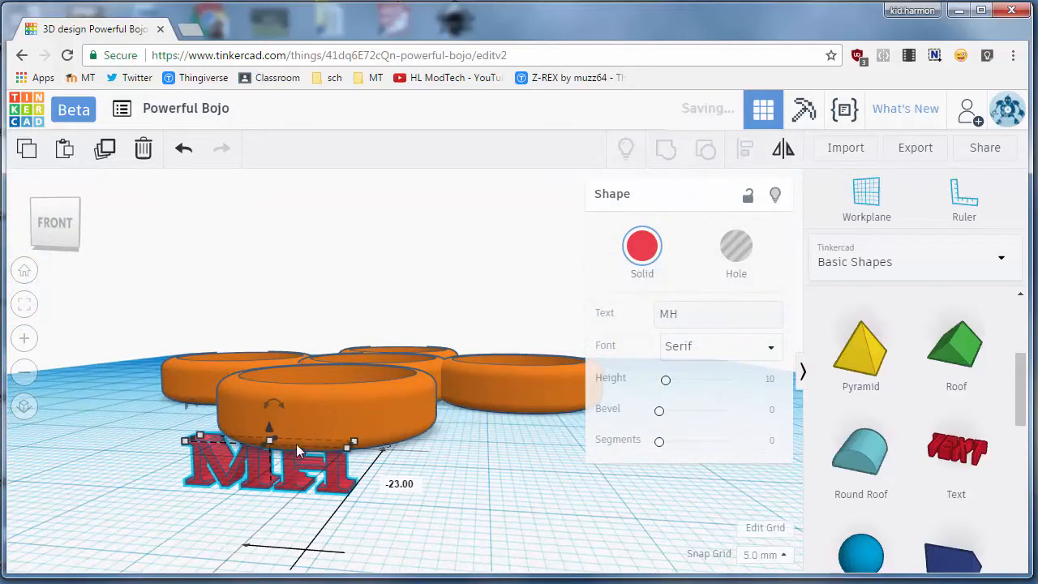
pyautogui.moveTo(274, 405); pyautogui.dragTo(273, 390)
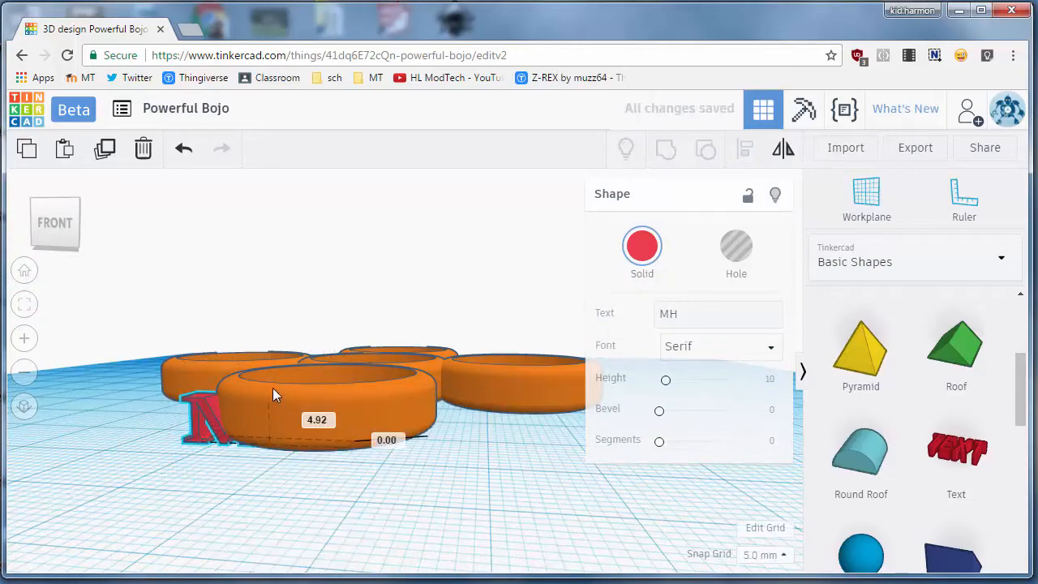
# Nudge the MH text to the front ring's outer wall, with the snap grid set to 1.0 mm, so the letters sink partly into it
pyautogui.moveTo(263, 457); pyautogui.dragTo(476, 507, button='right')
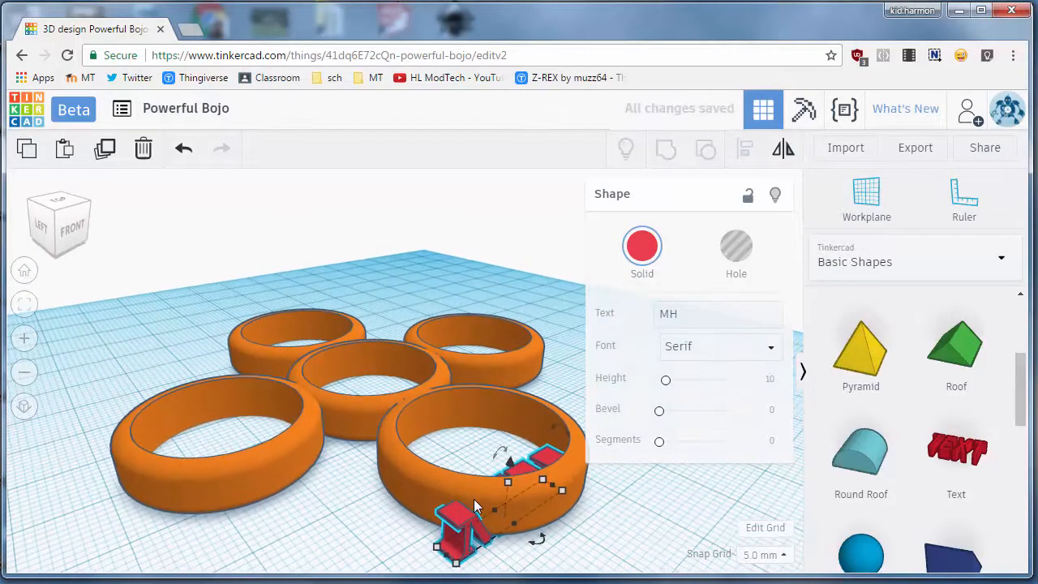
pyautogui.press('Right')
pyautogui.press('Right')
pyautogui.press('Right')
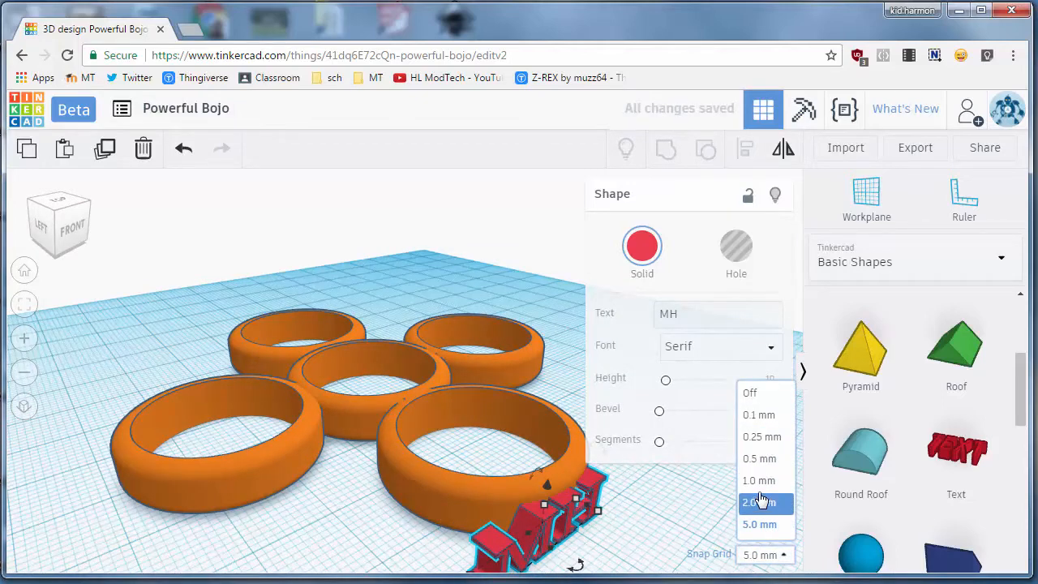
pyautogui.click(752, 496)
pyautogui.press('Right')
pyautogui.press('Right')
pyautogui.press('Right')
pyautogui.press('Right')
pyautogui.press('Right')
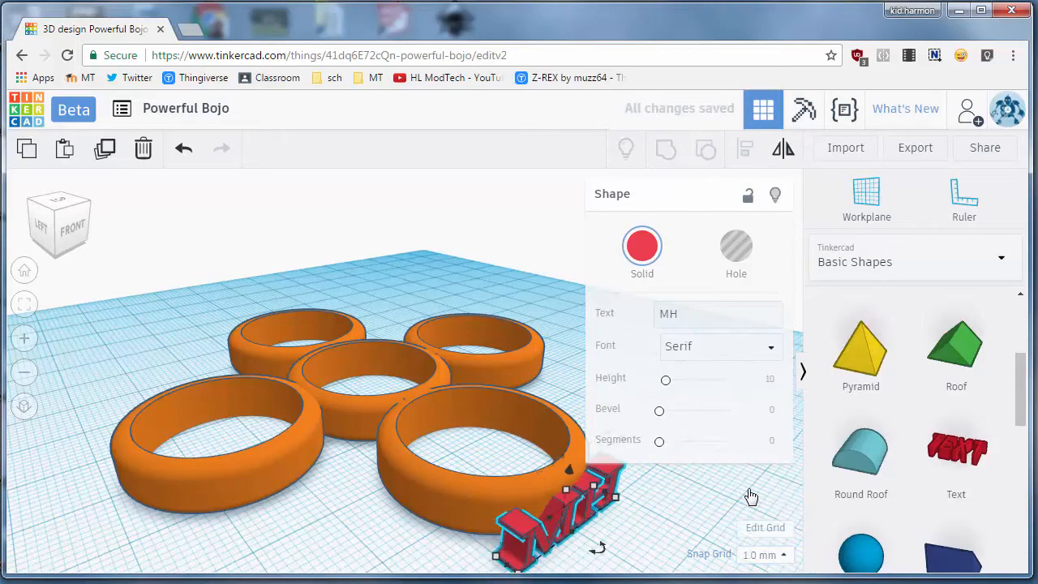
pyautogui.press('Left')
pyautogui.press('Left')
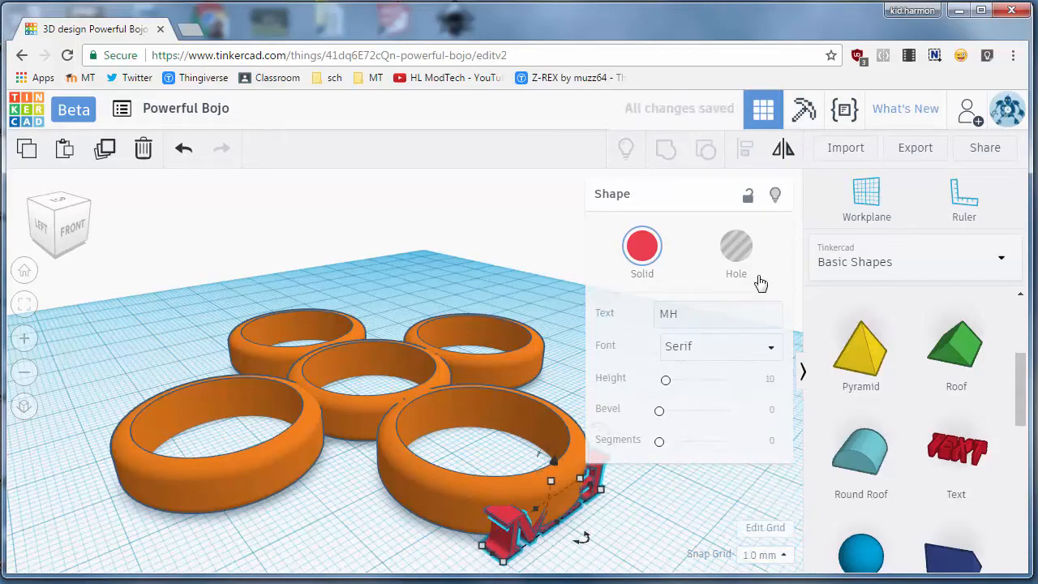
# Turn the MH text into a hole and raise it to 1 mm above the workplane
pyautogui.click(738, 250)
pyautogui.moveTo(600, 519); pyautogui.dragTo(487, 493, button='right')
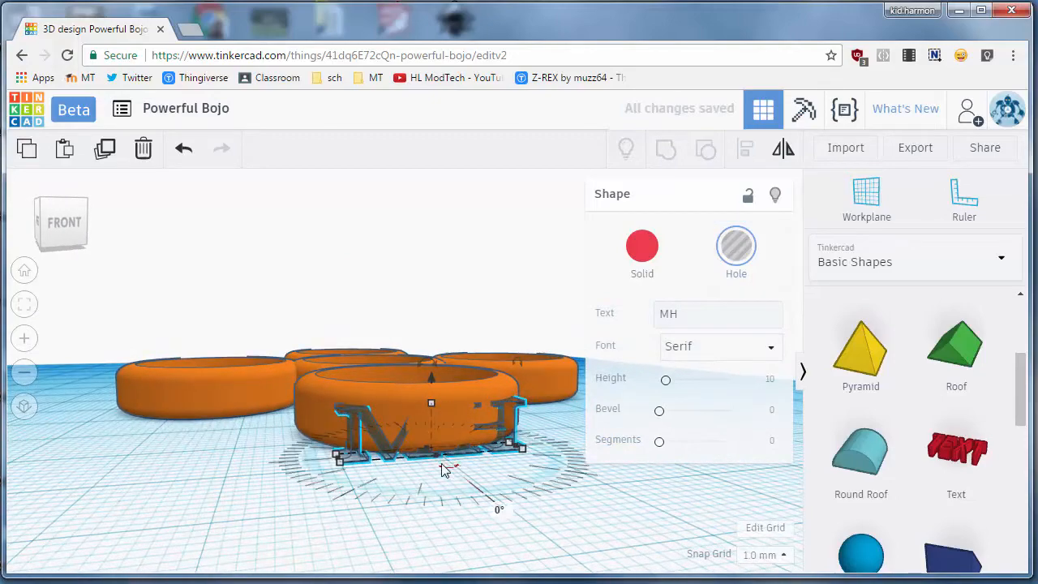
pyautogui.moveTo(444, 404); pyautogui.dragTo(240, 435, button='right')
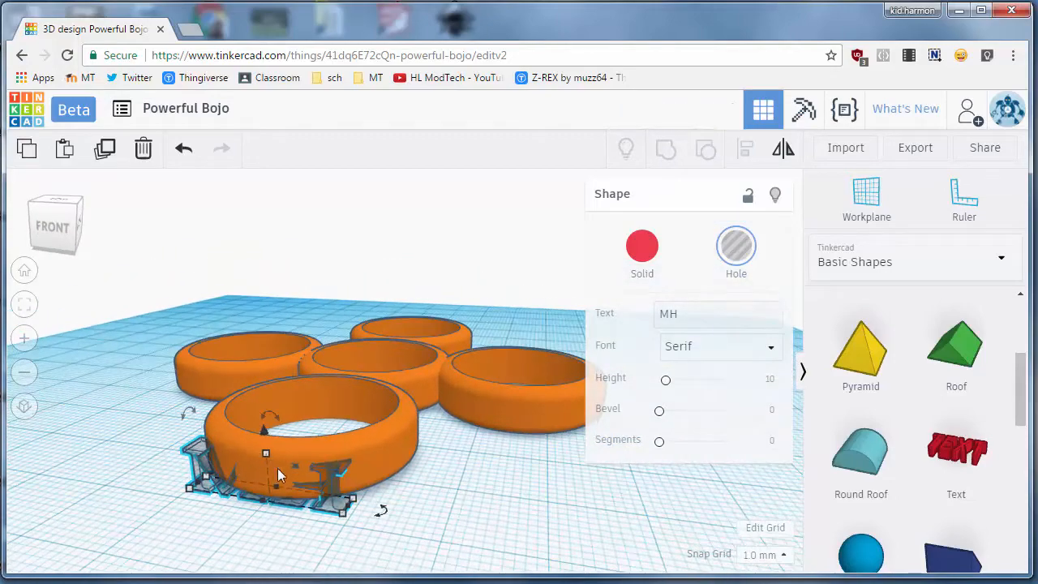
pyautogui.moveTo(298, 526); pyautogui.dragTo(348, 512, button='right')
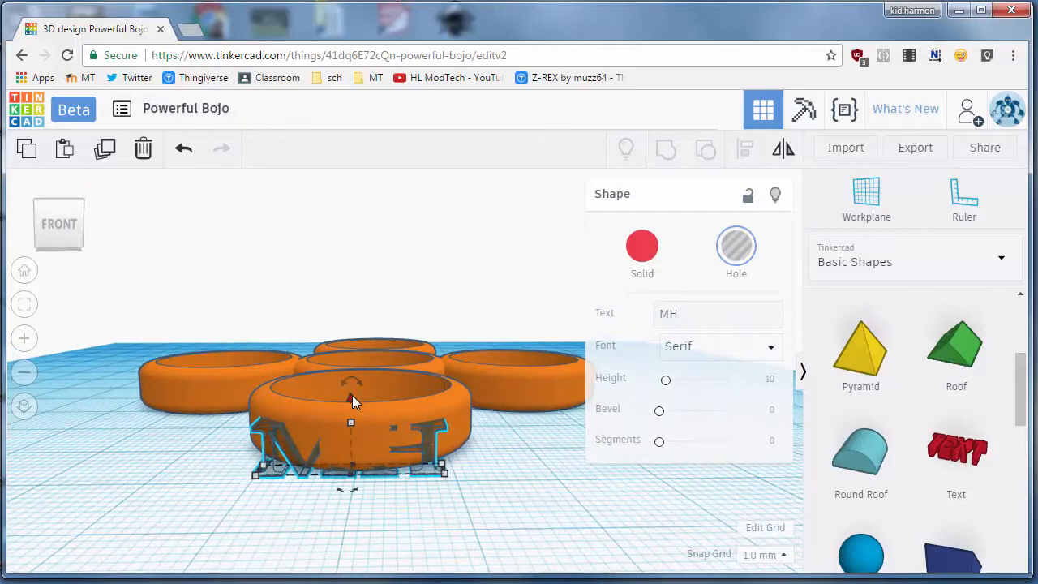
pyautogui.moveTo(348, 391); pyautogui.dragTo(350, 385)
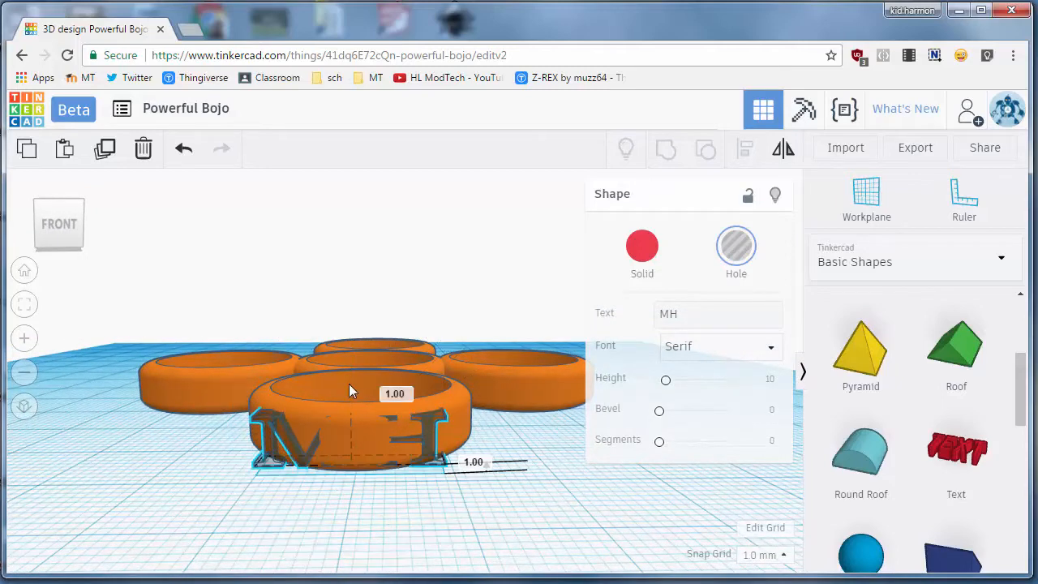
# Check how the MH hole cuts the ring from above and shorten the text to about 10 mm long
pyautogui.moveTo(352, 514); pyautogui.dragTo(219, 442, button='right')
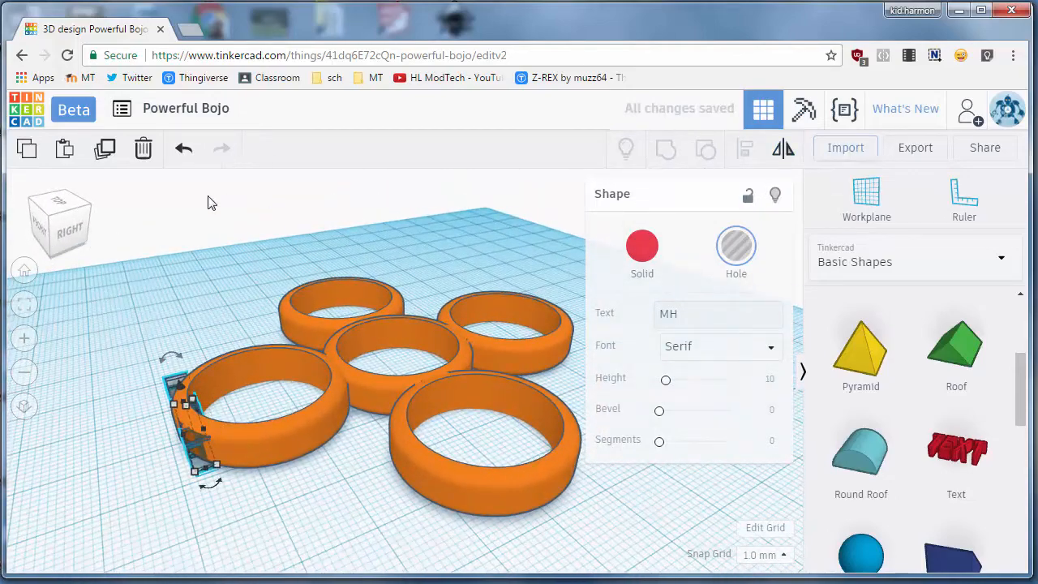
pyautogui.click(67, 210)
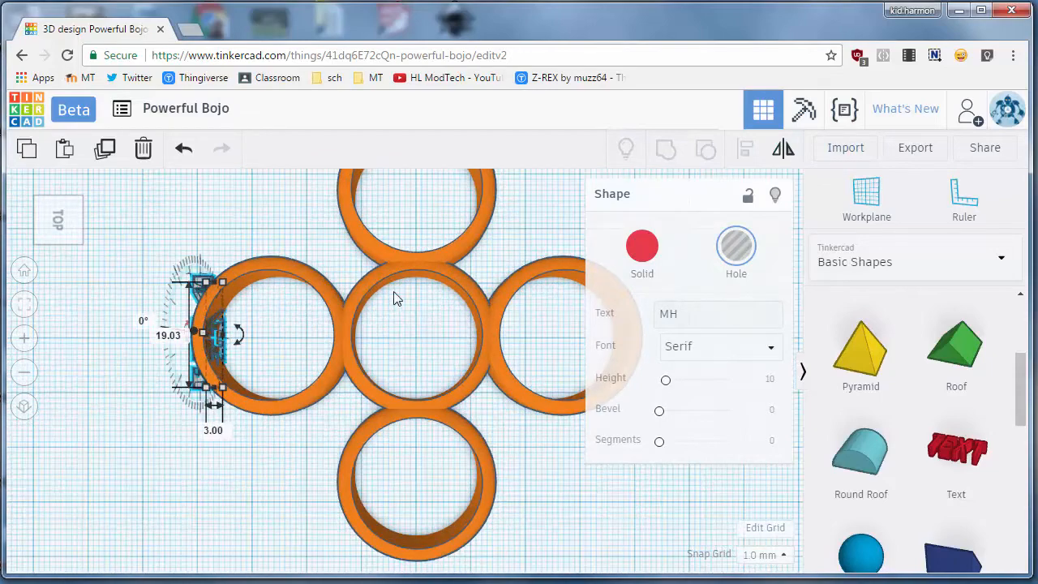
pyautogui.moveTo(393, 318); pyautogui.dragTo(428, 295, button='right')
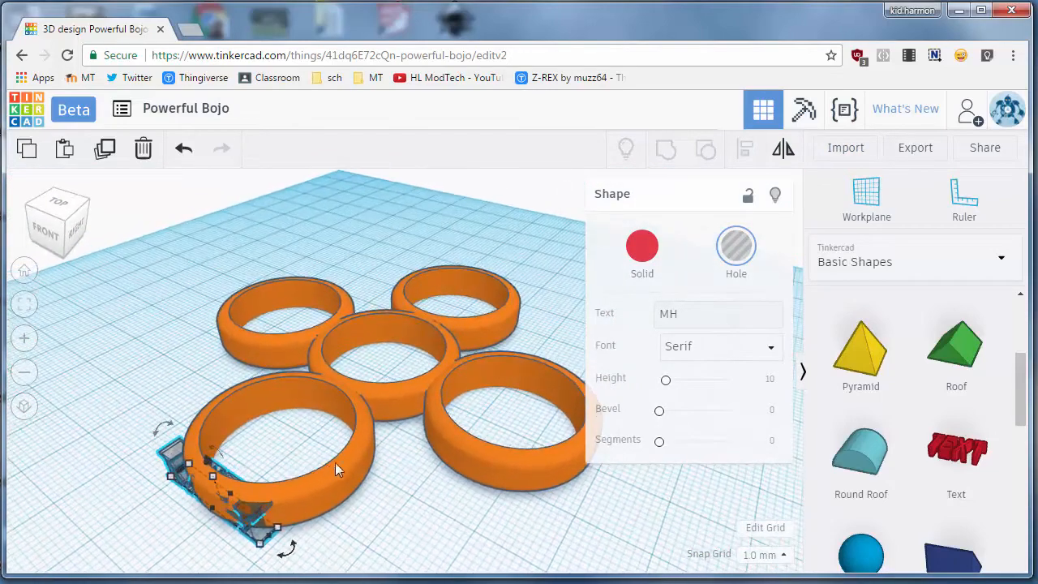
pyautogui.moveTo(336, 469); pyautogui.dragTo(411, 497, button='right')
pyautogui.moveTo(396, 494); pyautogui.dragTo(317, 492)
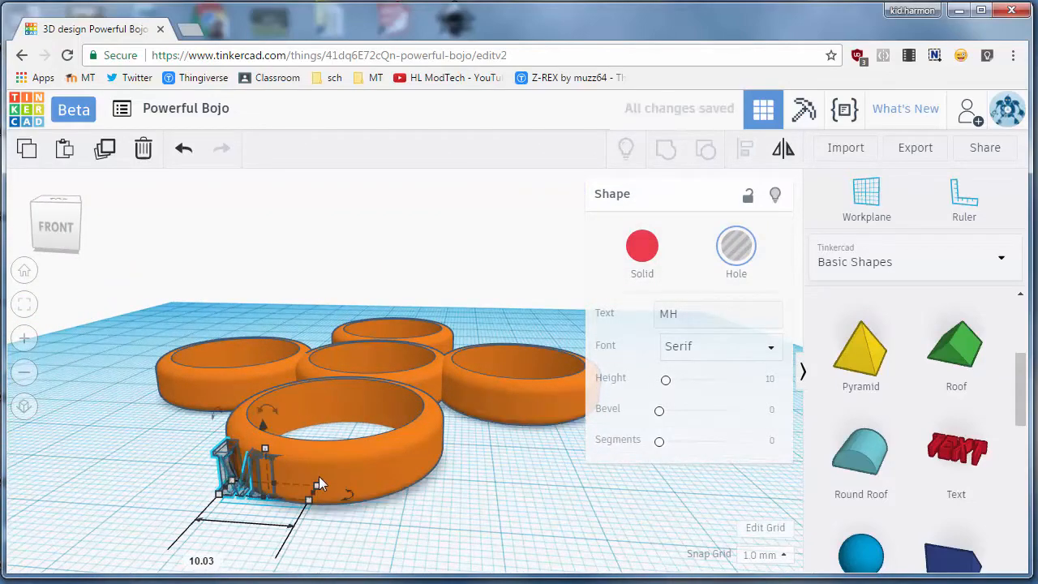
# Nudge the MH hole slightly outward and sideways to the middle of the front ring's outer face
pyautogui.press('Down')
pyautogui.press('Down')
pyautogui.press('Right')
pyautogui.press('Right')
pyautogui.press('Right')
pyautogui.press('Right')
pyautogui.press('Right')
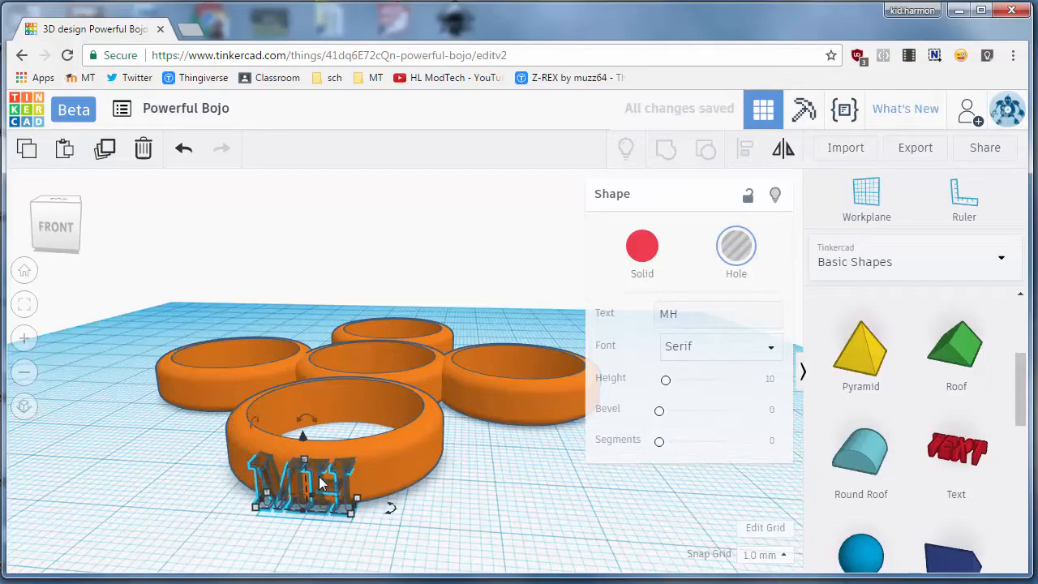
# Shrink the MH hole's inward depth to 2 mm so it only cuts partly into the front ring's wall
pyautogui.moveTo(454, 520); pyautogui.dragTo(466, 389, button='right')
pyautogui.rightClick(198, 339)
pyautogui.moveTo(198, 339); pyautogui.dragTo(152, 497, button='right')
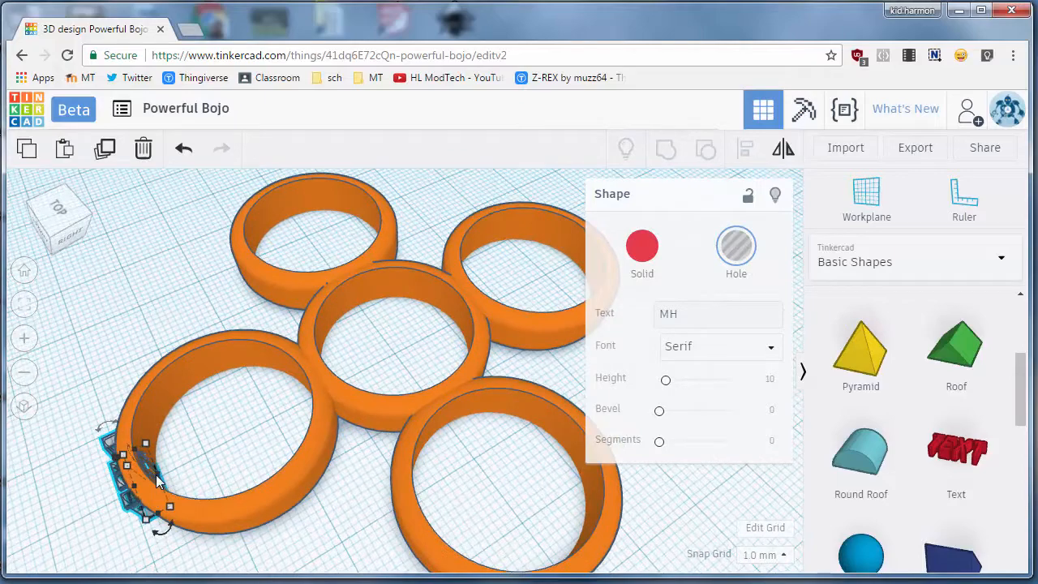
pyautogui.moveTo(157, 475)
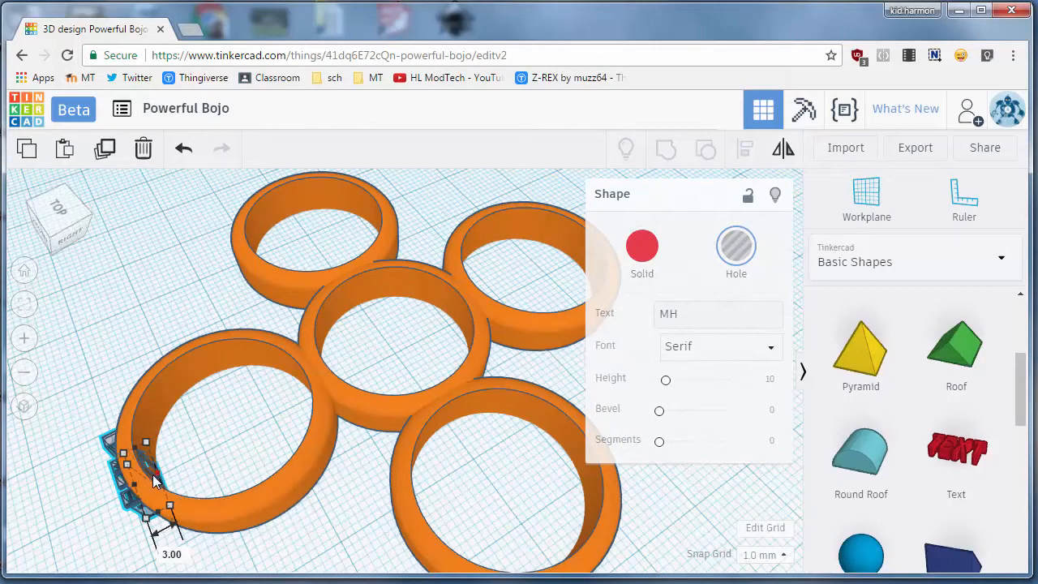
pyautogui.moveTo(153, 475); pyautogui.dragTo(160, 485)
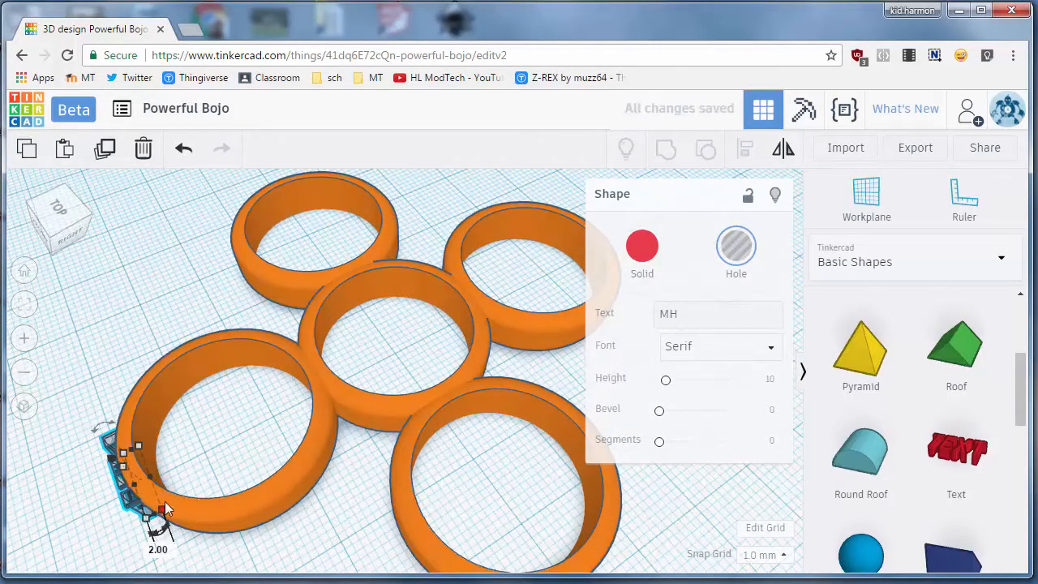
# Group all five rings with the MH hole to engrave the letters, and inspect the grouped model from above and the side
pyautogui.moveTo(165, 526); pyautogui.dragTo(291, 468, button='right')
pyautogui.scroll(-5, 292, 468)
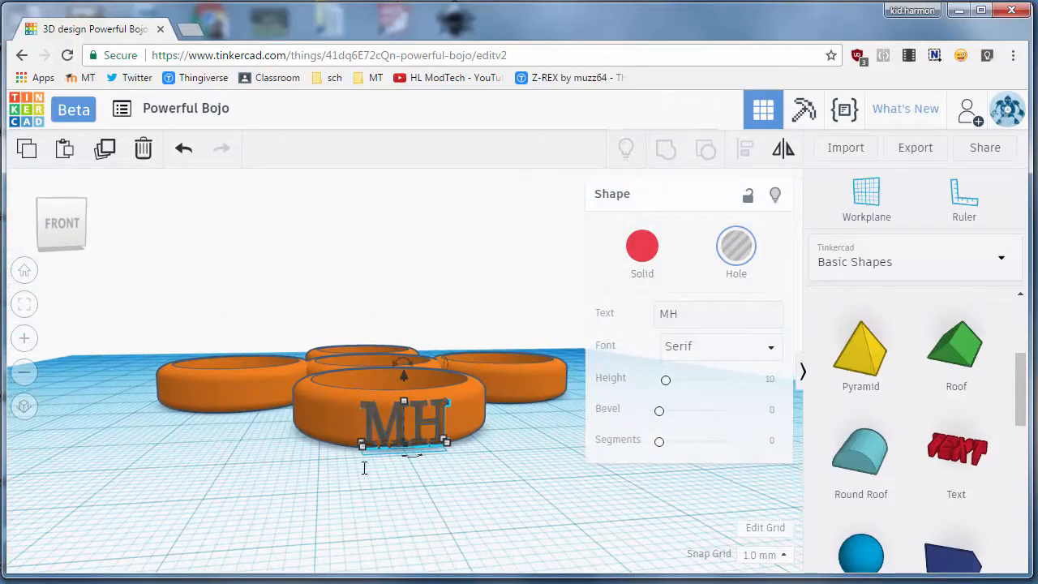
pyautogui.moveTo(510, 470); pyautogui.dragTo(512, 472)
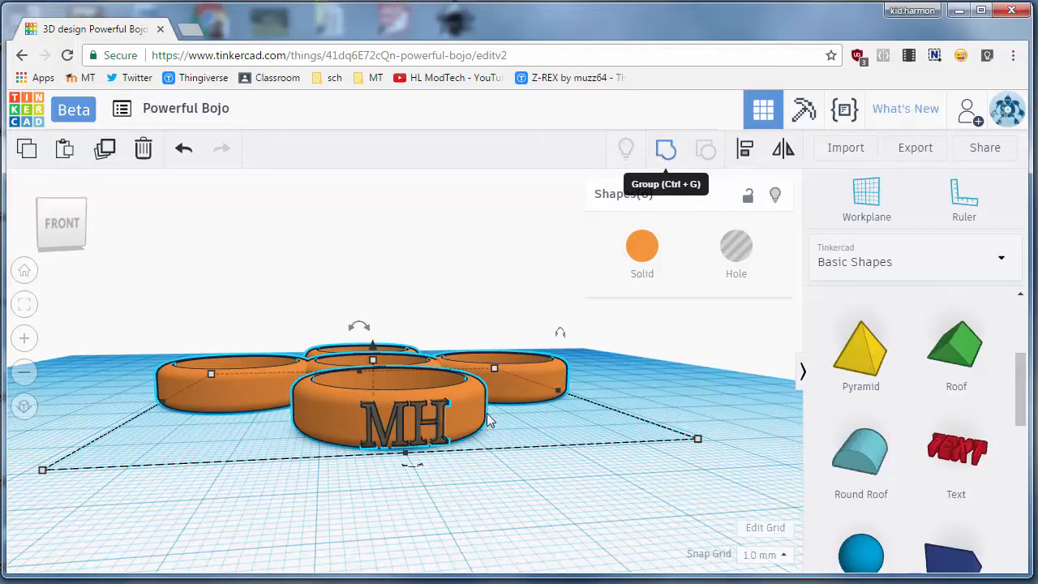
pyautogui.hotkey('ctrl', 'g')
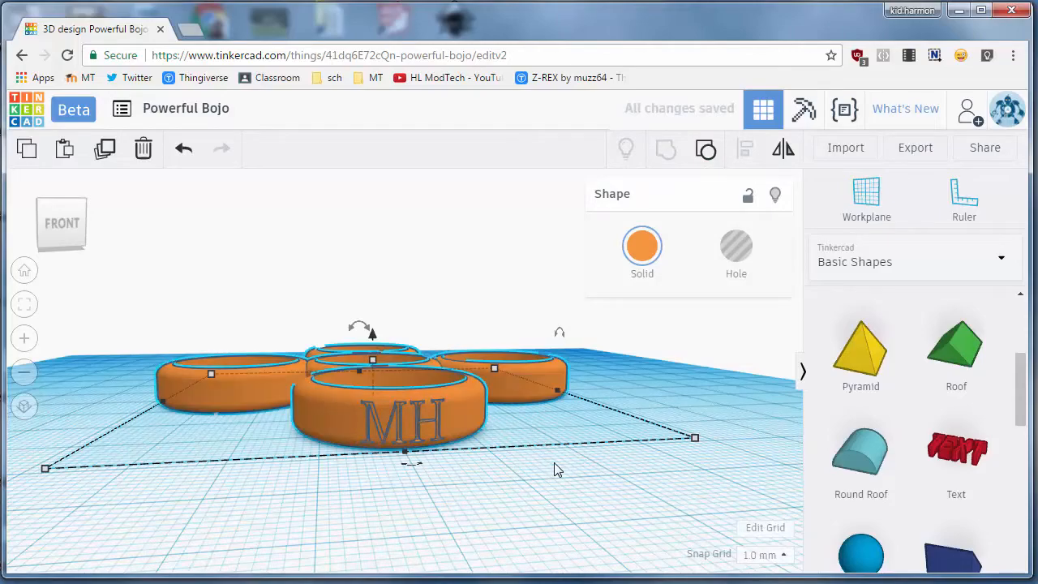
pyautogui.moveTo(557, 468); pyautogui.dragTo(316, 504, button='right')
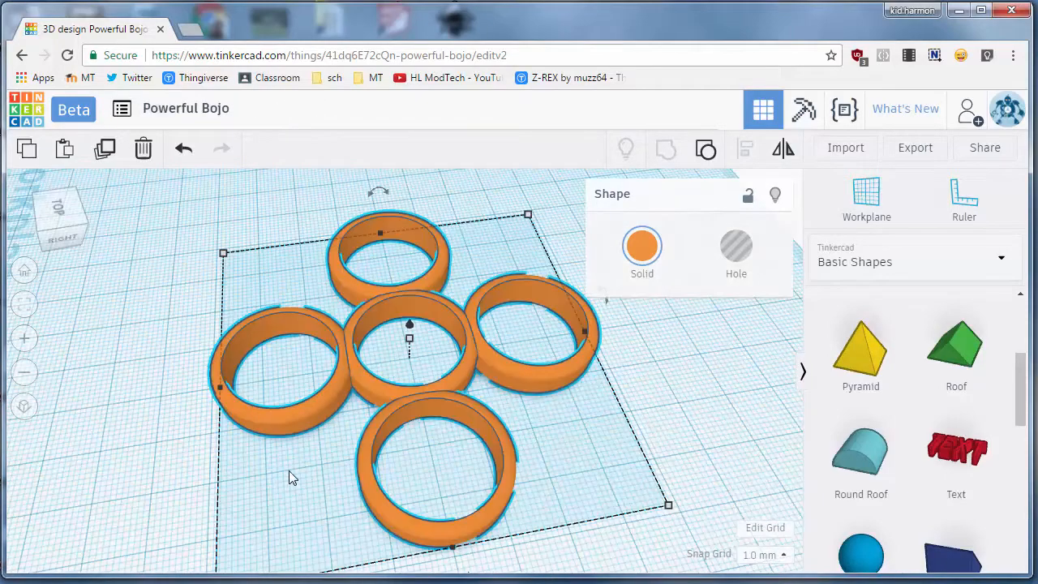
pyautogui.moveTo(290, 475); pyautogui.dragTo(354, 418, button='right')
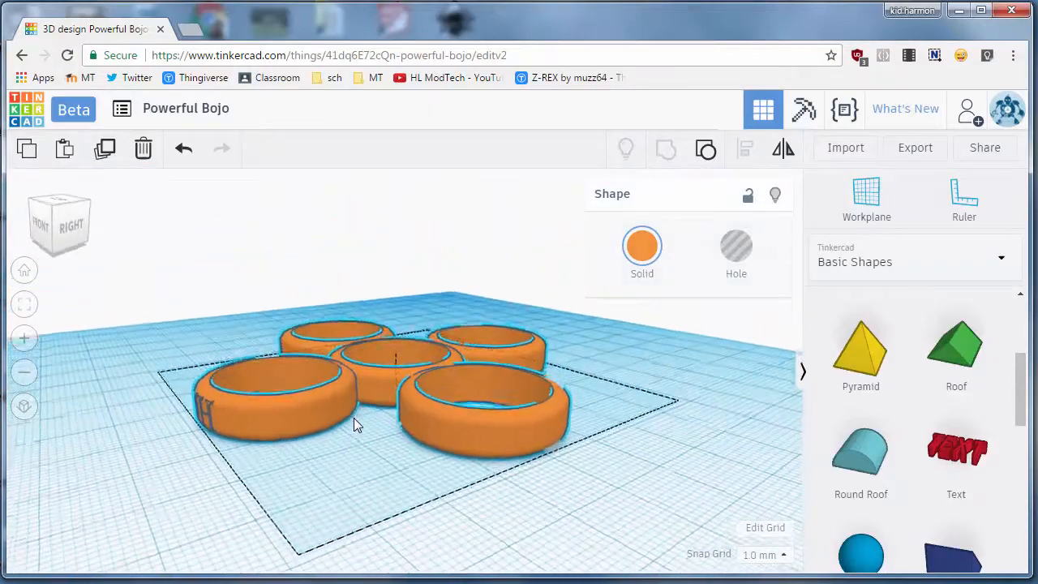